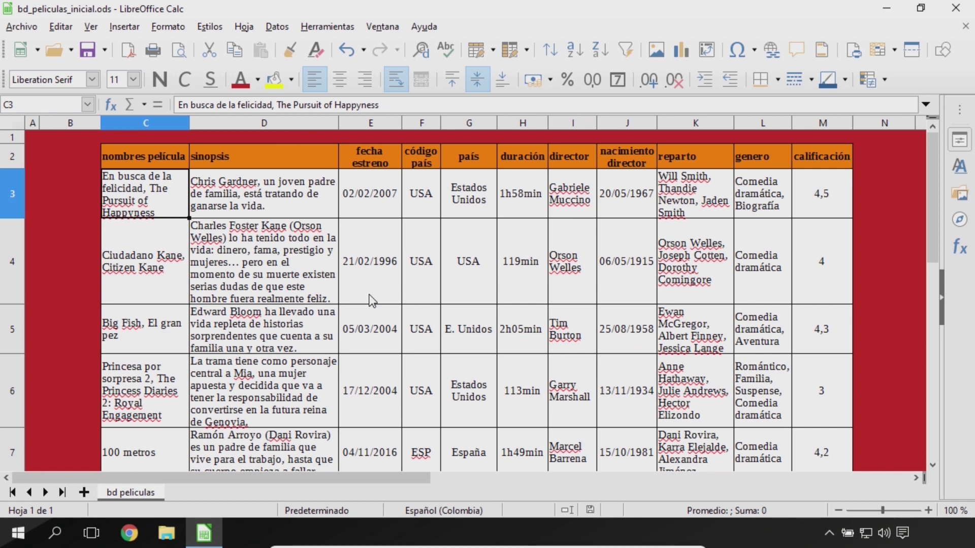
Select the header cells C2:M2 of the movie sheet to review its fields, and minimize the spreadsheet.
click(144, 160)
drag(144, 159, 823, 157)
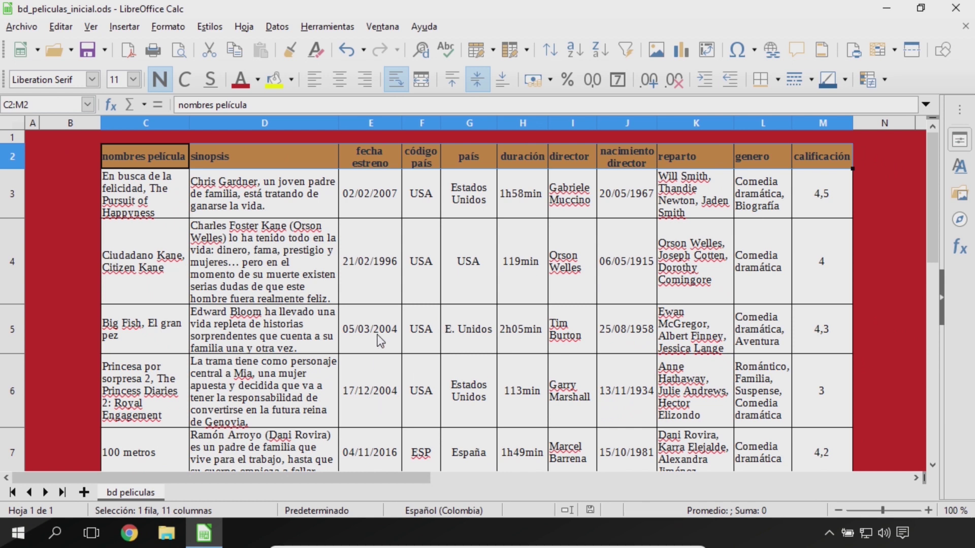
click(888, 8)
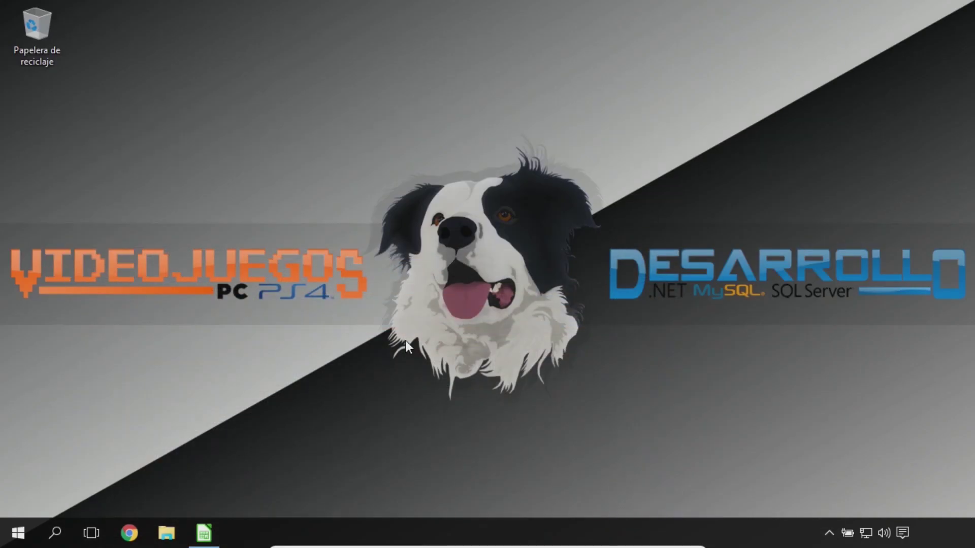
Open the Desarrollador connection in MySQL Workbench's SQL editor from the MySQL notifier, entering the account password.
click(829, 532)
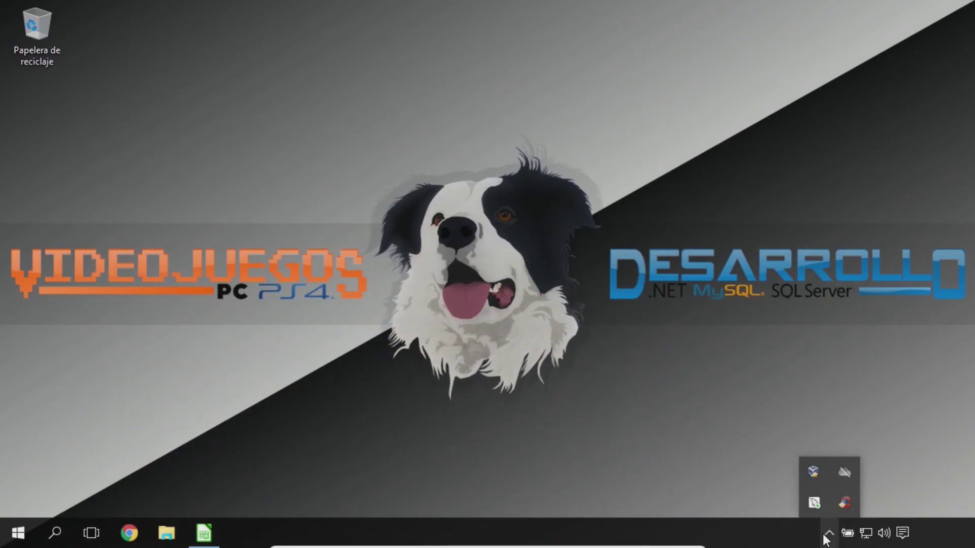
right_click(815, 503)
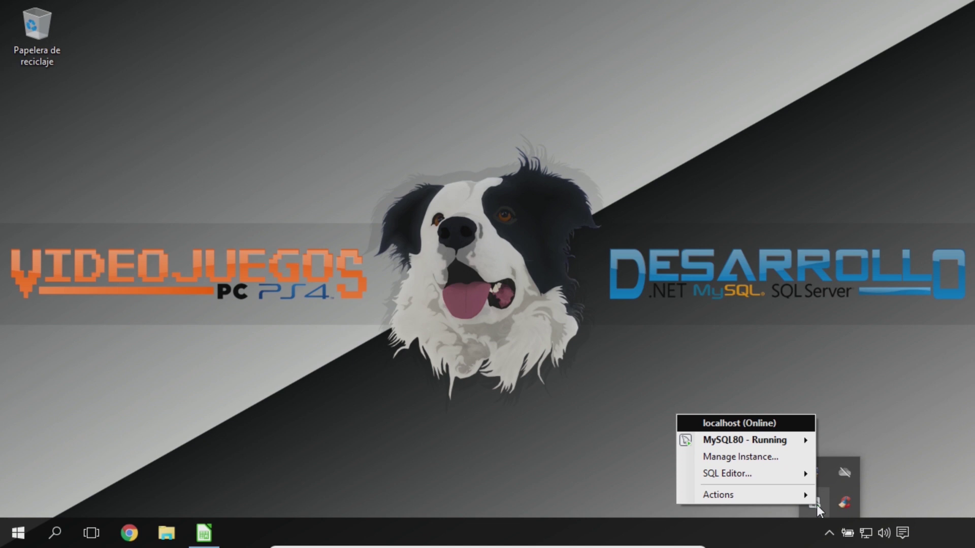
mouse_move(725, 475)
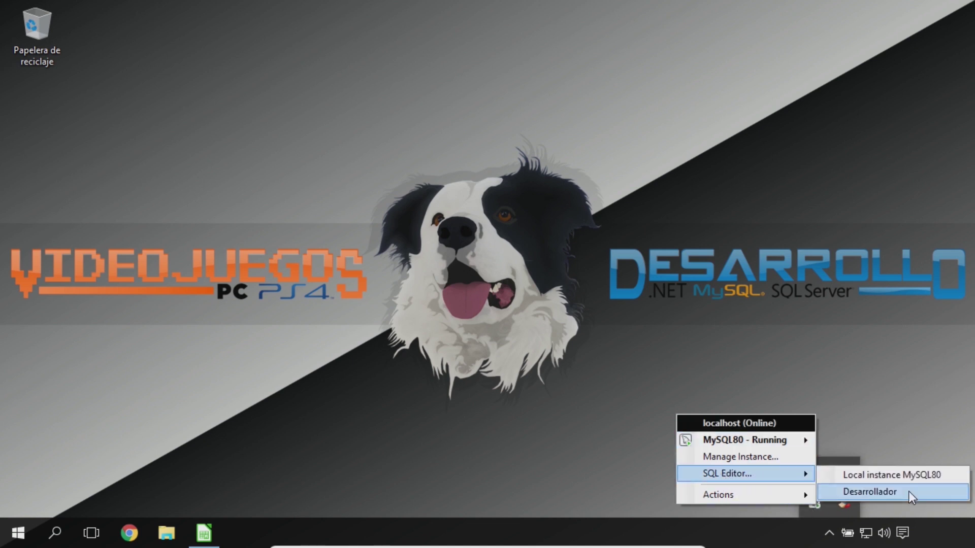
click(867, 491)
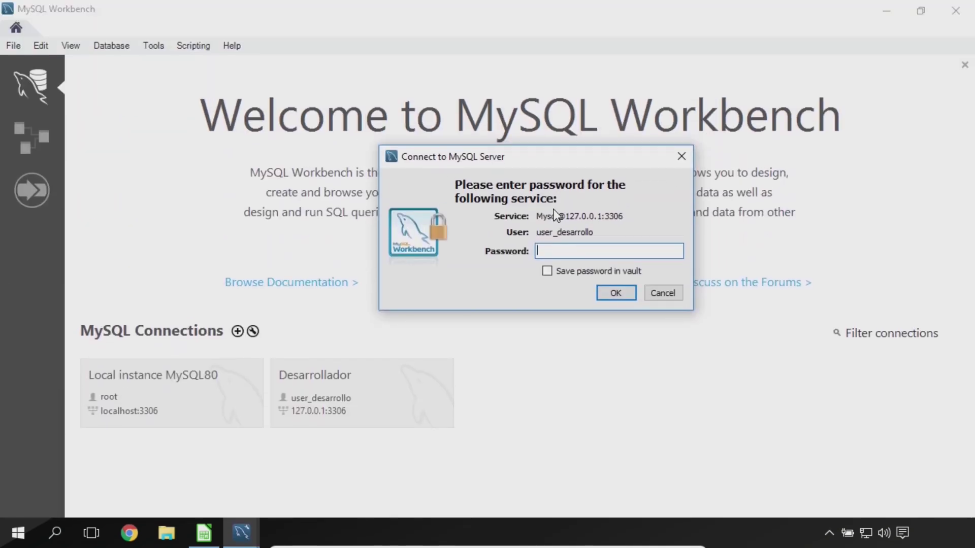
text(**********)
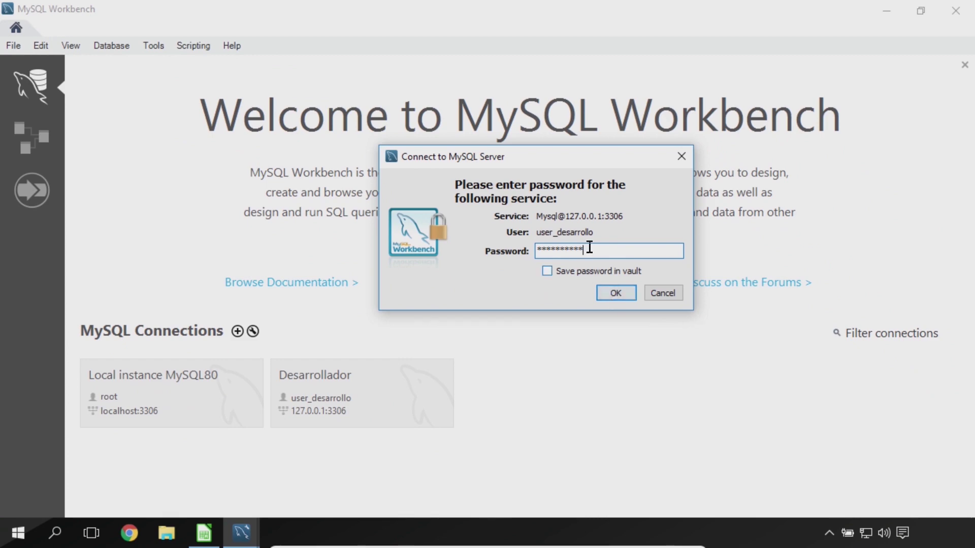
click(609, 298)
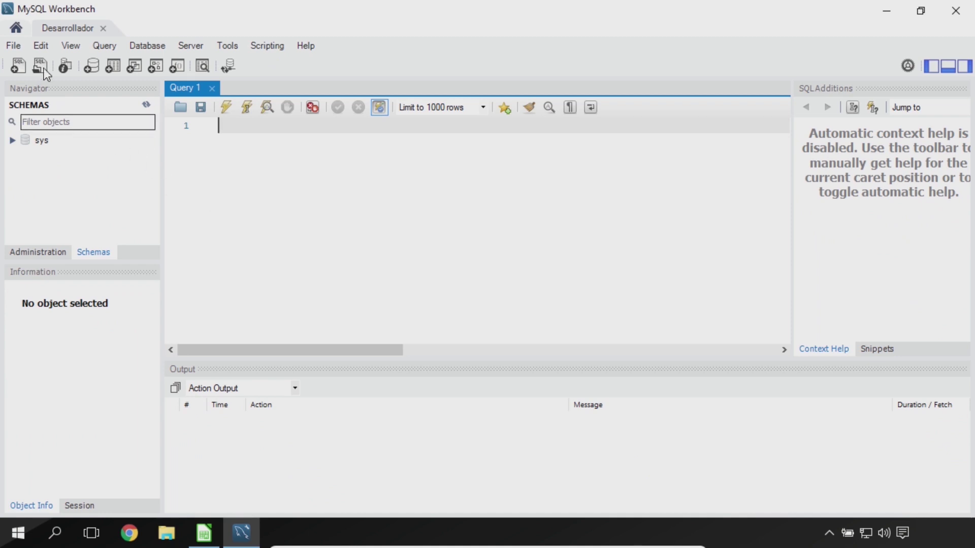
Create a new model and save it on the desktop as Modelo ER Peliculas.
click(17, 47)
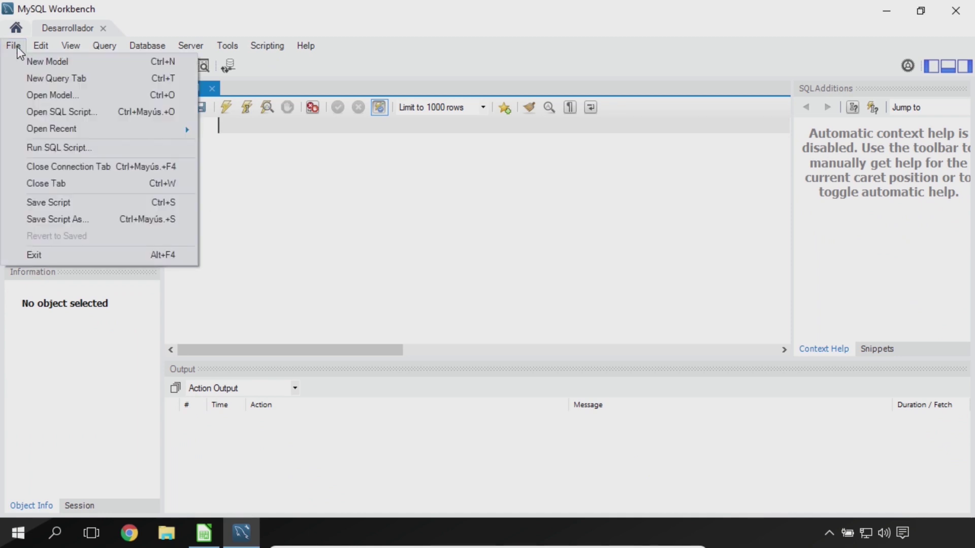
click(95, 63)
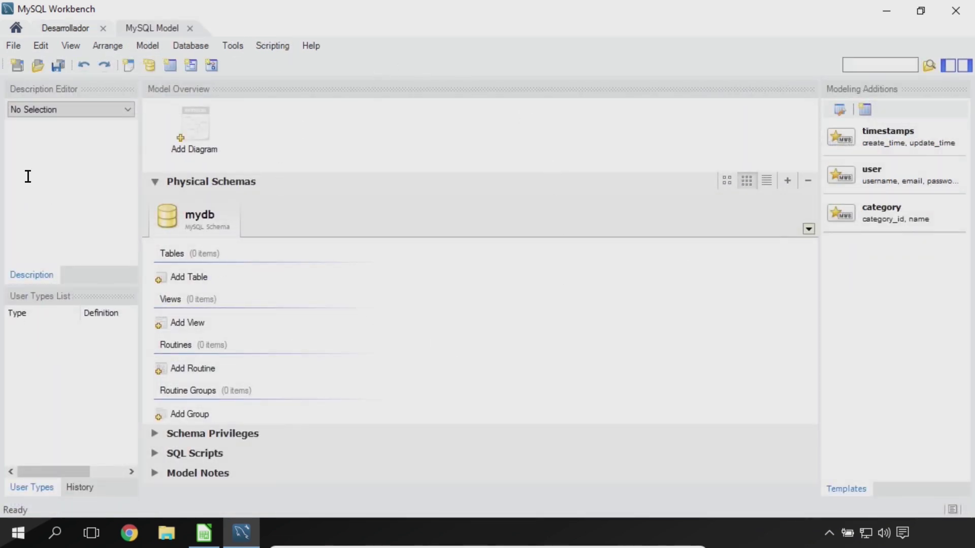
click(57, 66)
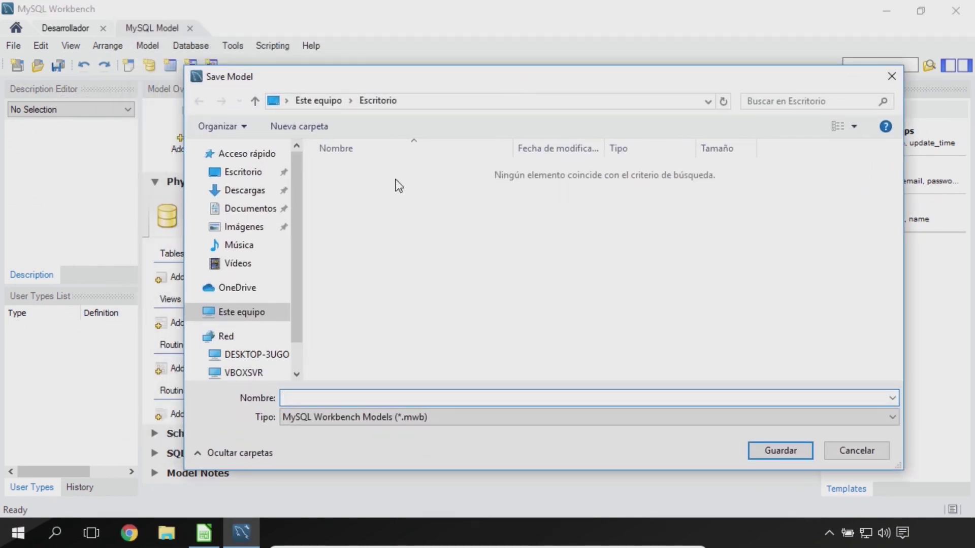
text(Modelo ER Peliculas)
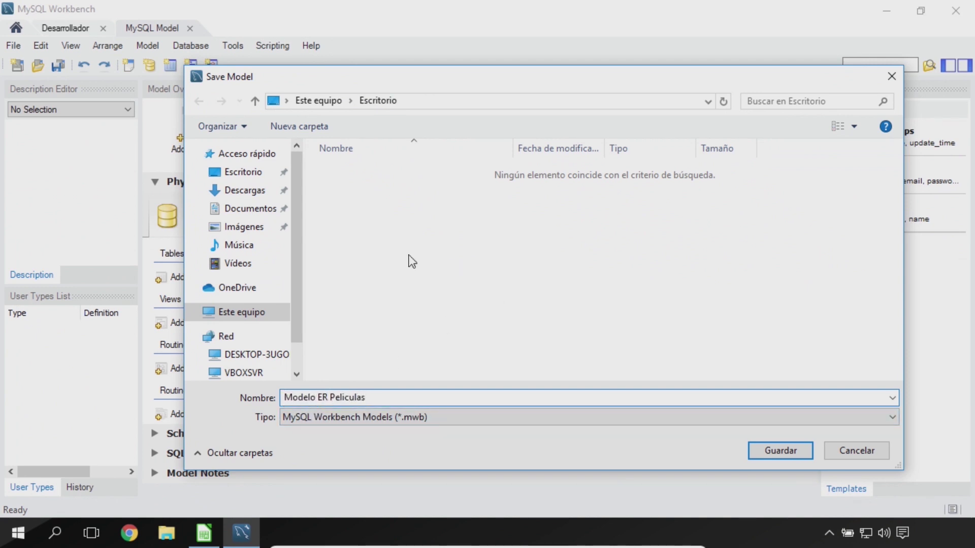
click(781, 451)
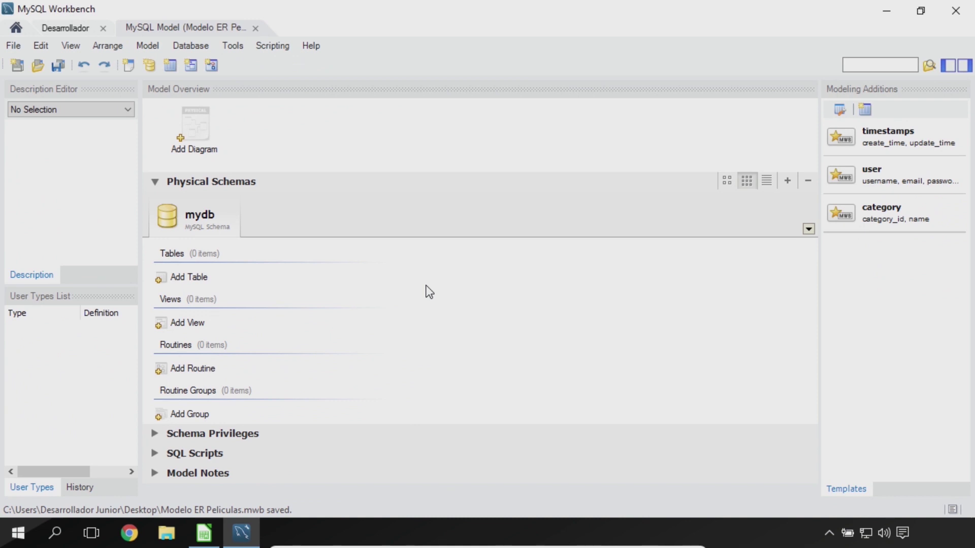
Rename the model's mydb schema to BD_PELICULAS and add an EER diagram.
double_click(202, 223)
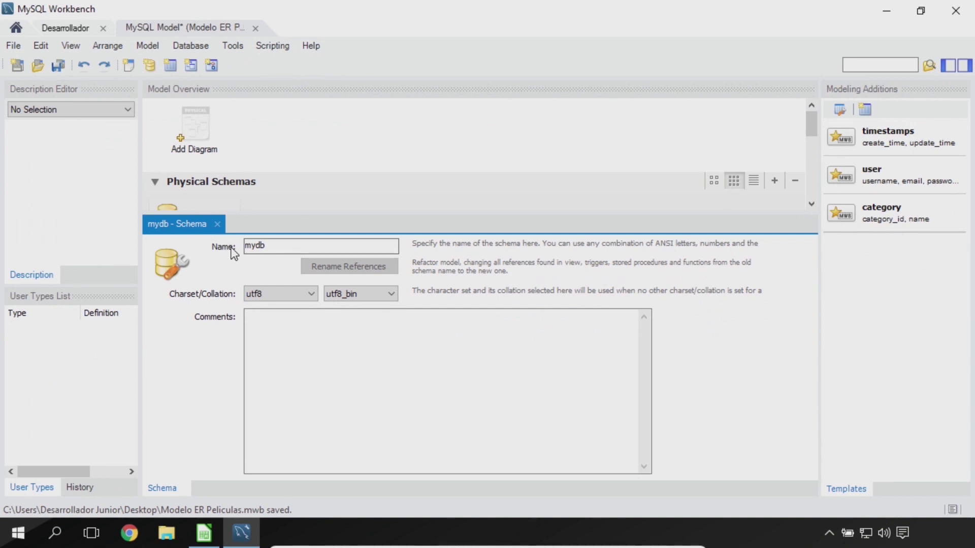
double_click(293, 247)
text(BD_PELICULAS)
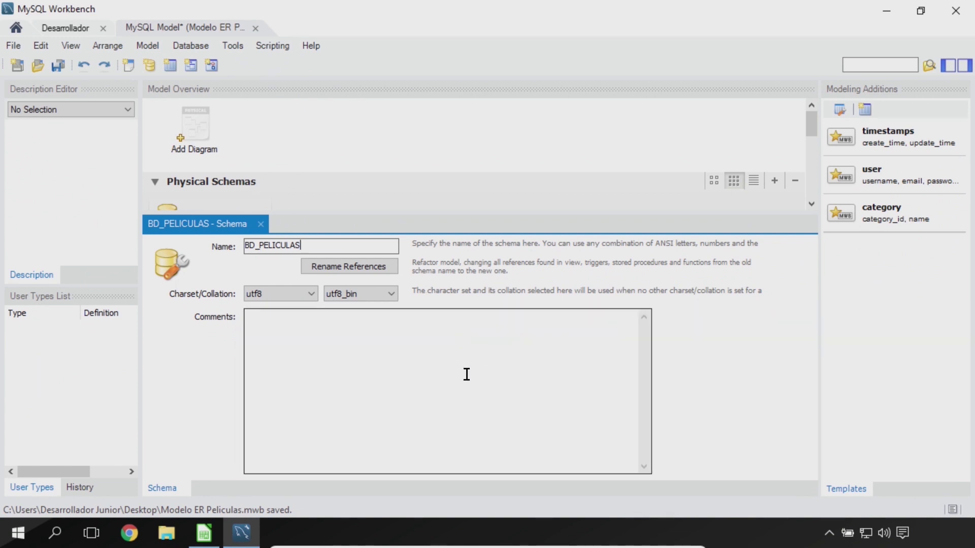
click(535, 314)
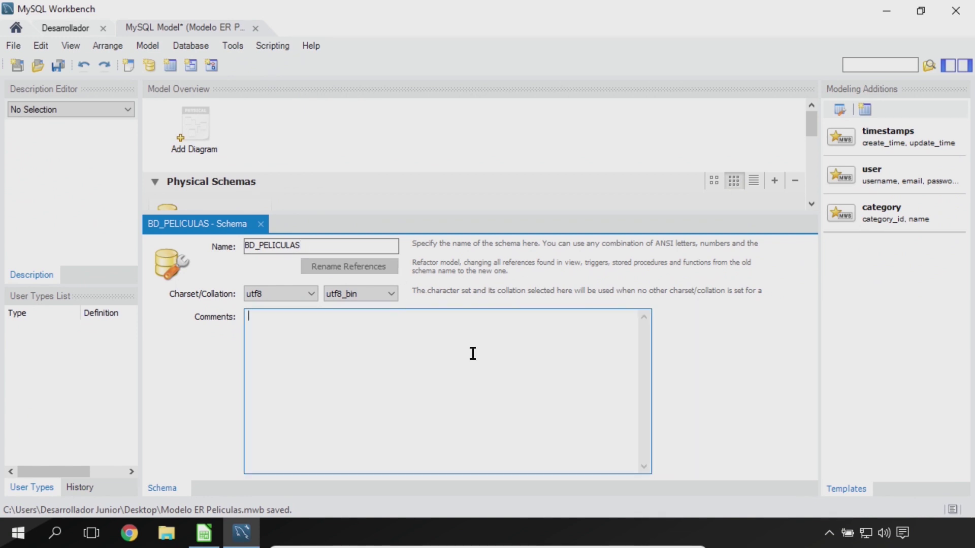
click(261, 225)
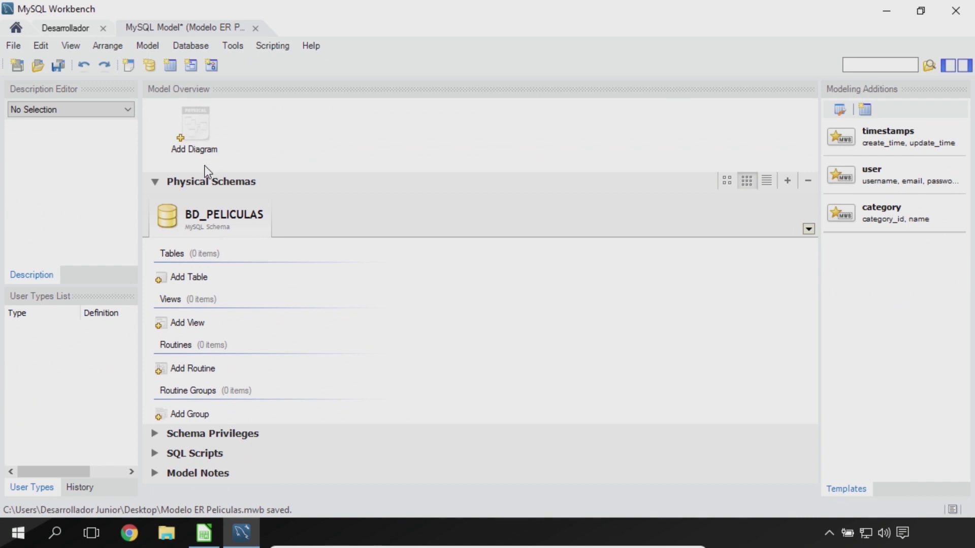
double_click(189, 135)
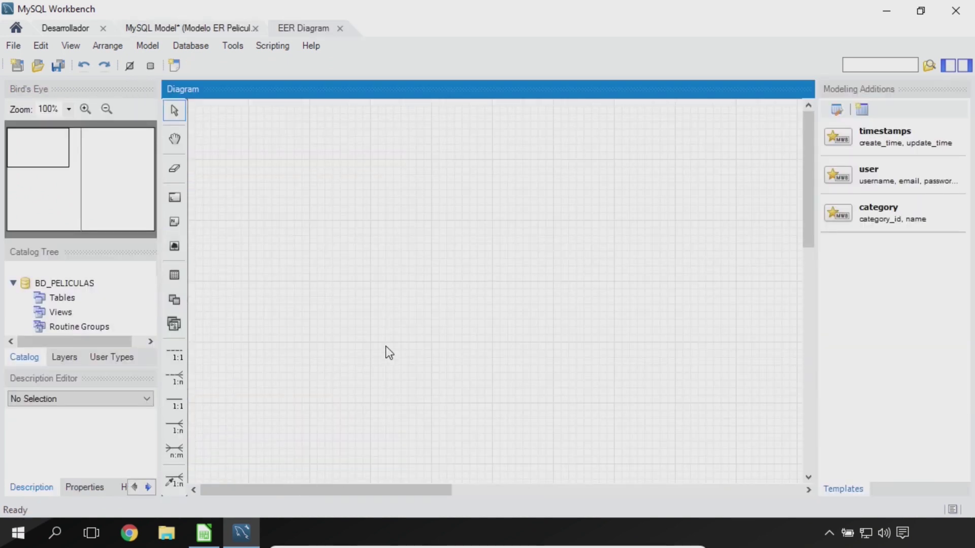
Review the header fields from fecha estreno to duración in the LibreOffice Calc sheet and return to MySQL Workbench.
click(204, 533)
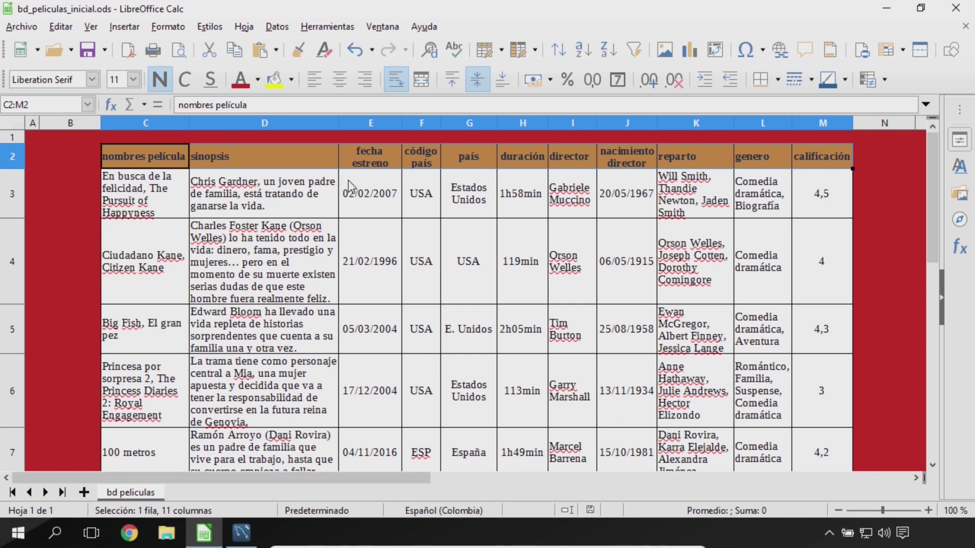
click(369, 152)
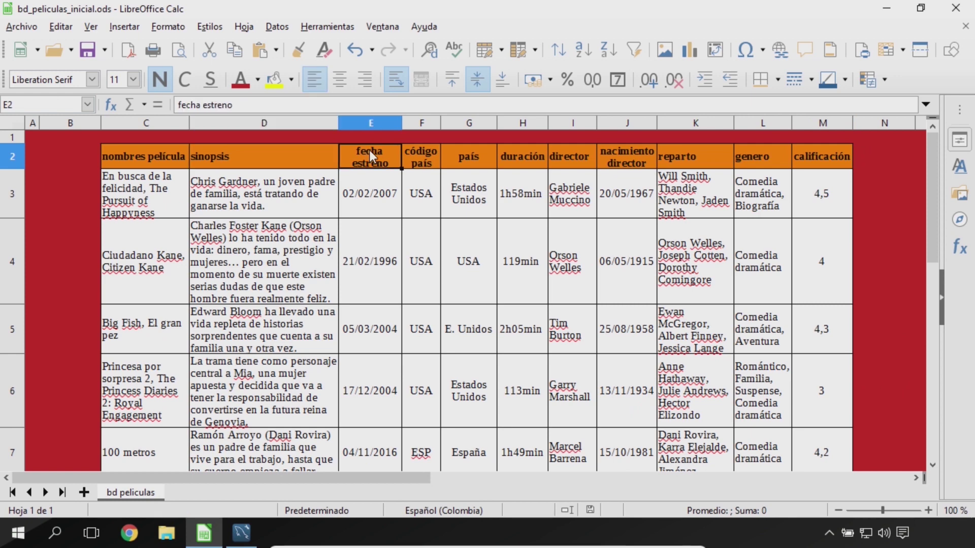
click(431, 153)
click(470, 153)
click(519, 153)
key(Return)
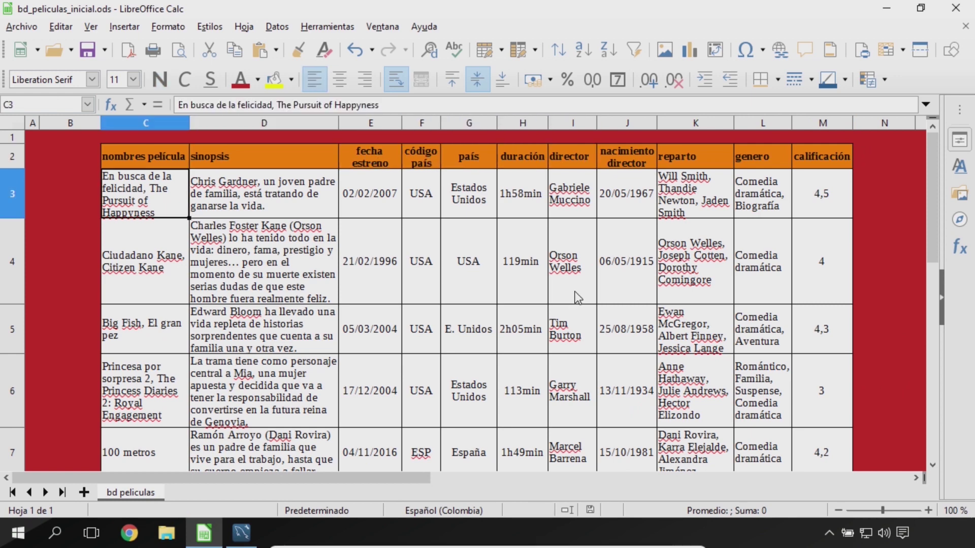
click(242, 532)
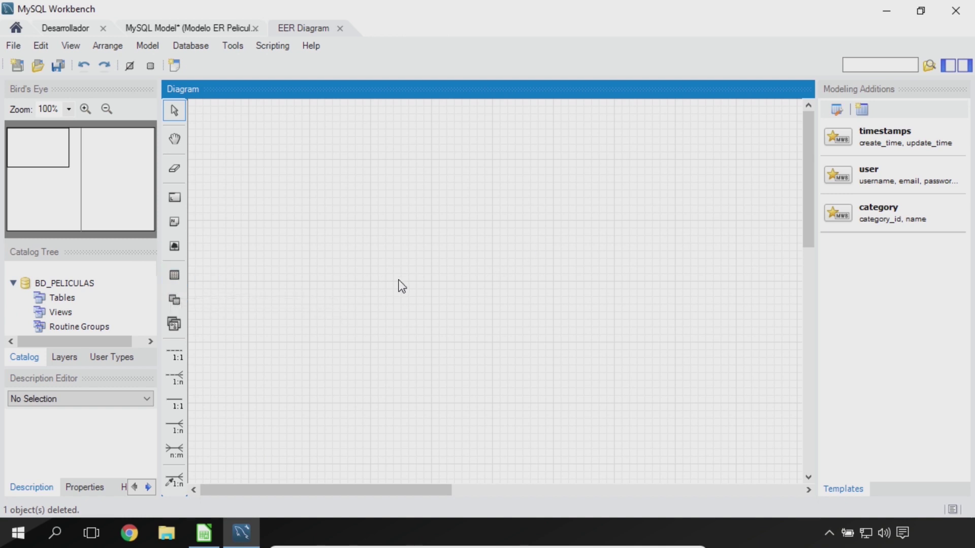
Place a new table in the middle of the EER diagram and name it PELICULA.
key(t)
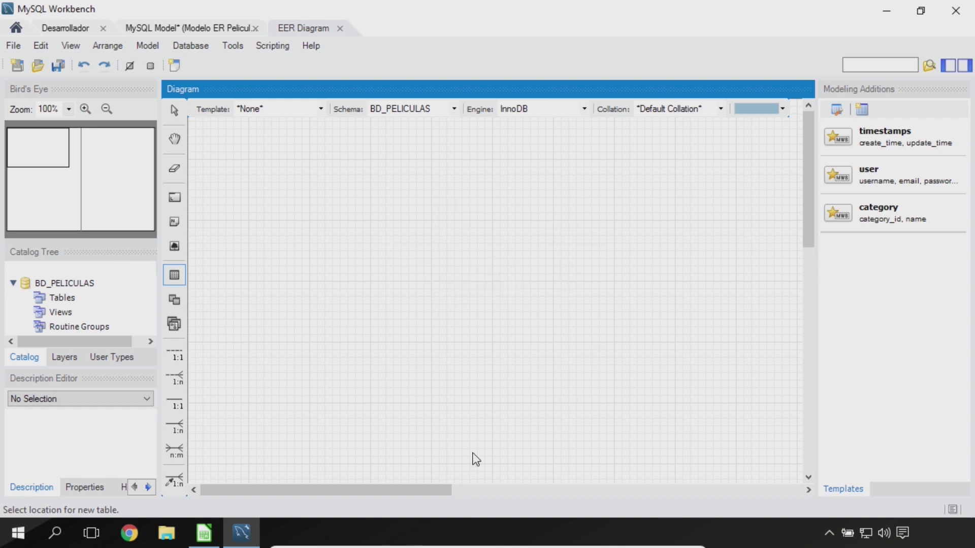
click(473, 274)
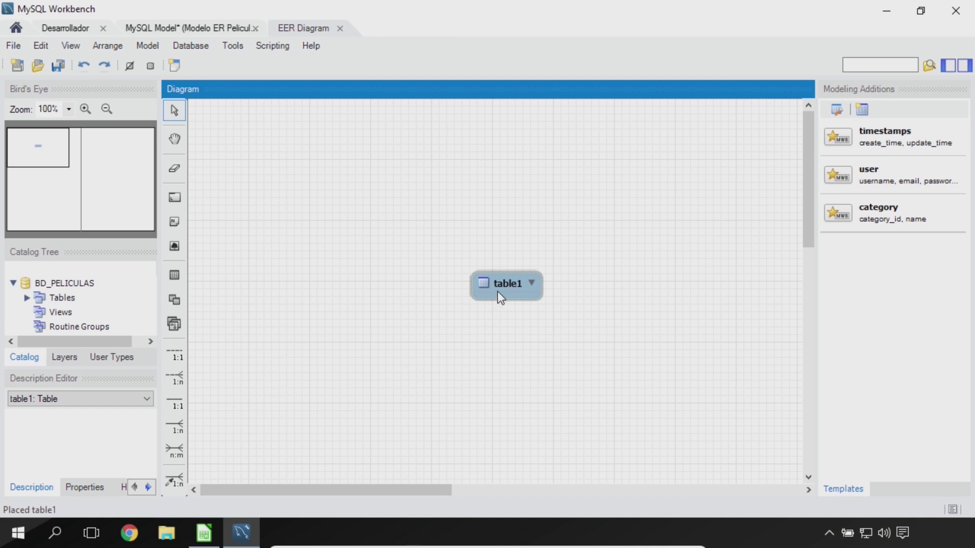
click(514, 290)
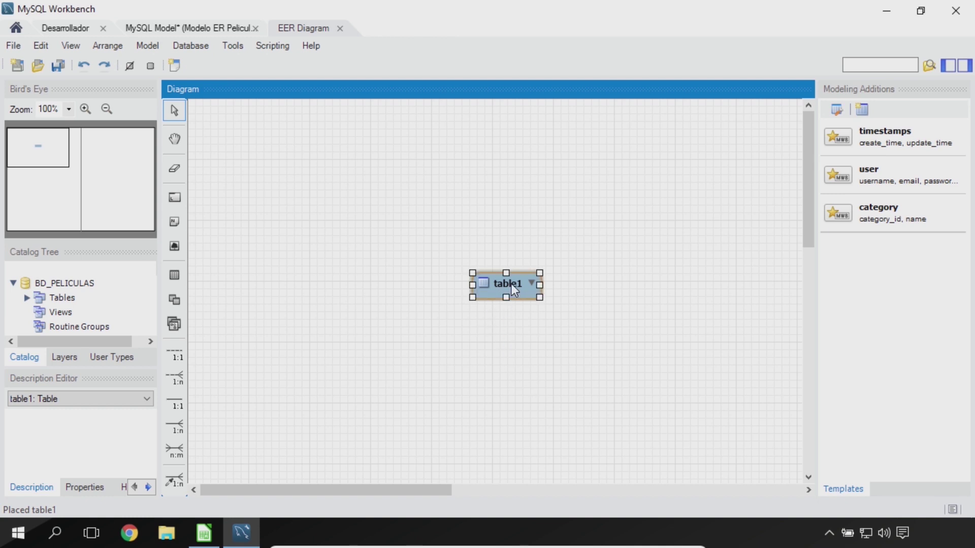
double_click(514, 289)
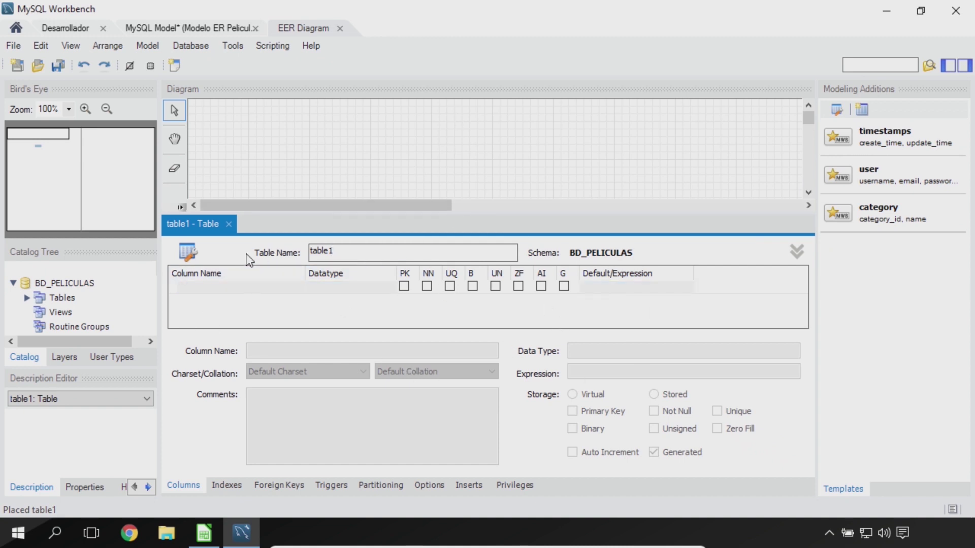
double_click(331, 249)
text(PELICULA)
double_click(369, 255)
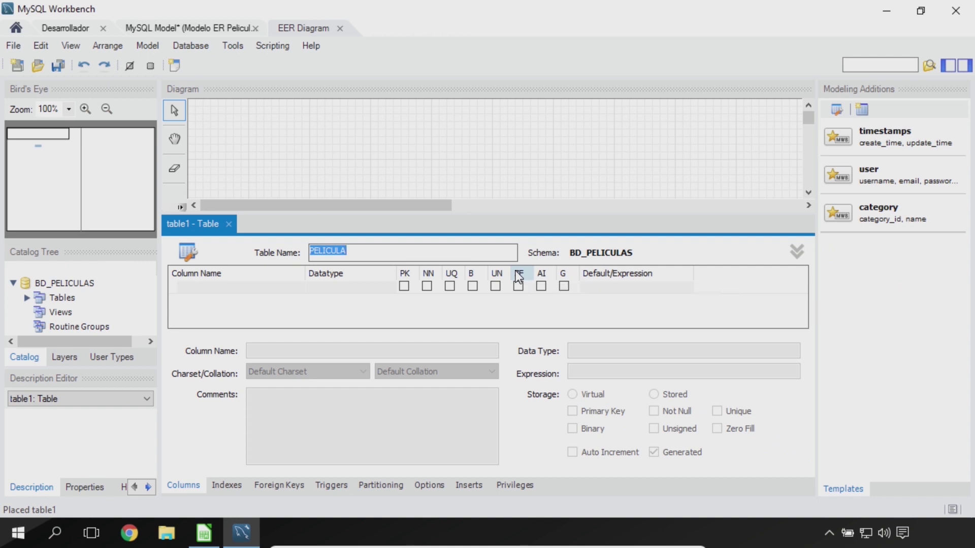
click(384, 250)
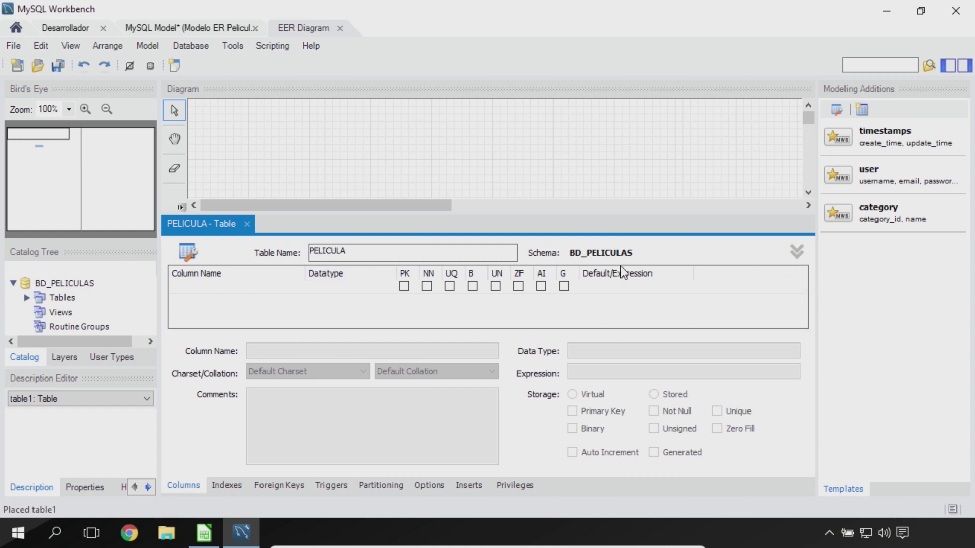
Check the sheet's headings in LibreOffice Calc and name the PELICULA table's first column nombre in MySQL Workbench.
click(204, 533)
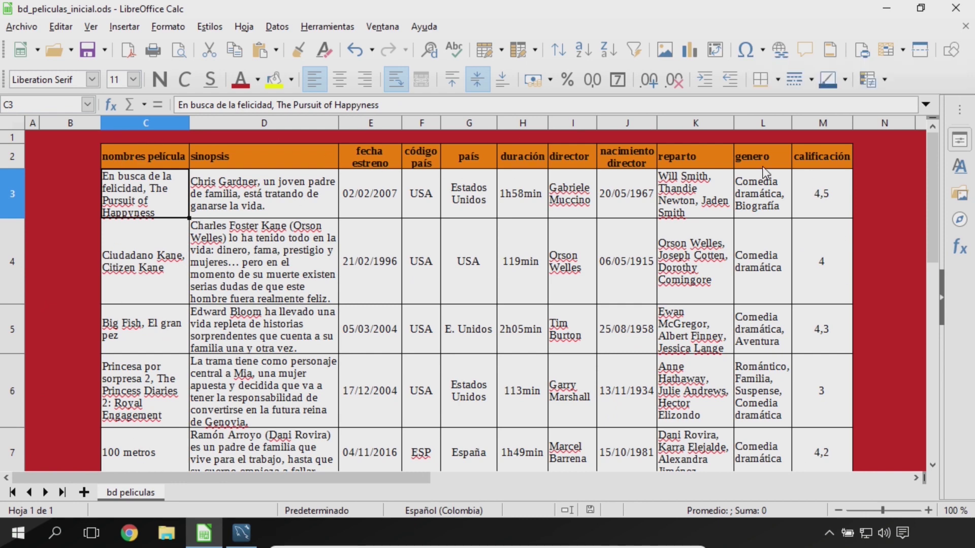
click(237, 528)
double_click(235, 286)
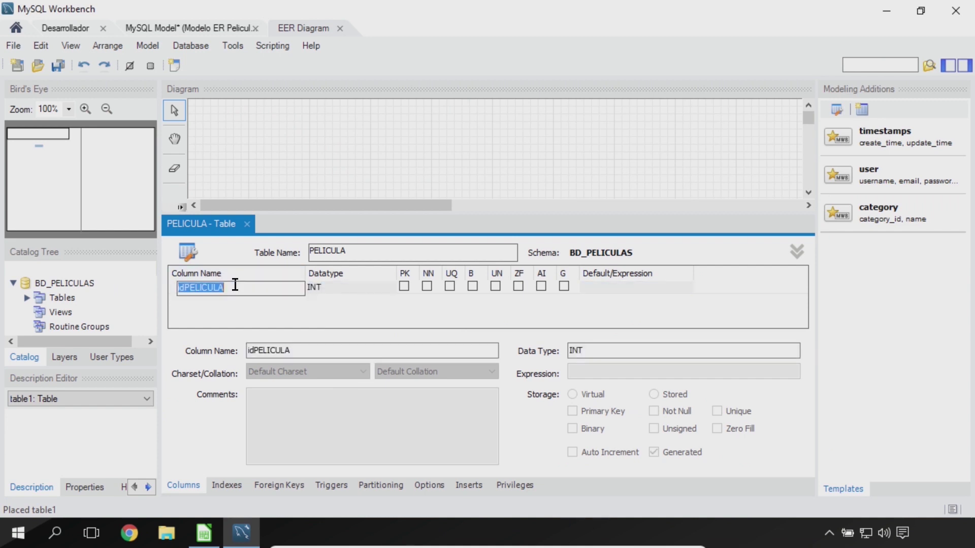
text(nombrePelicula)
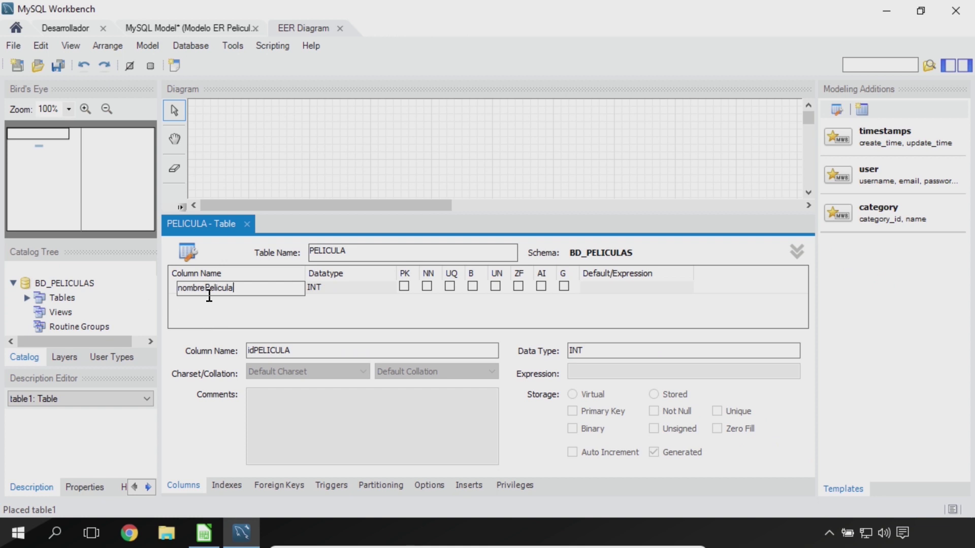
key(BackSpace)
key(BackSpace)
key(BackSpace)
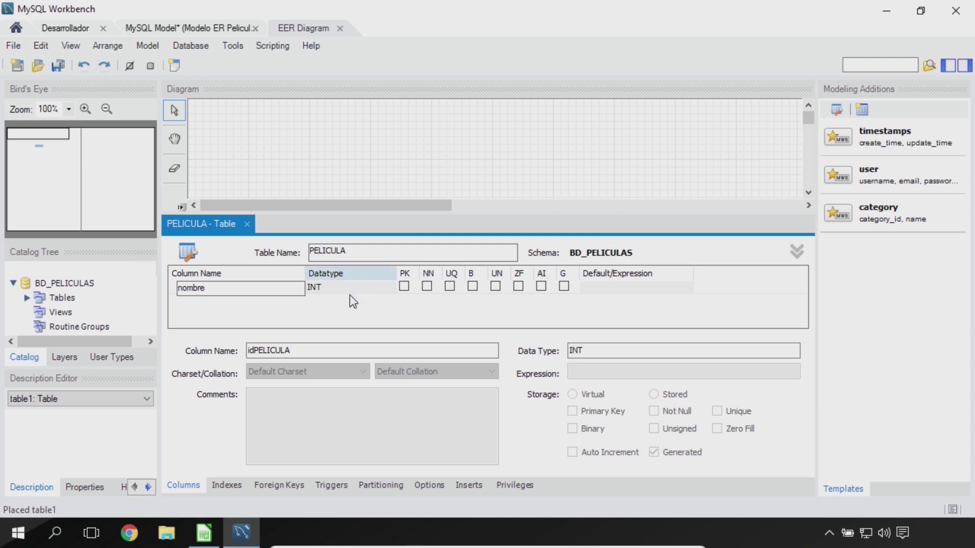
Switch to LibreOffice Calc and examine the film titles in the nombres película column.
click(203, 534)
scroll(178, 253, down, 1)
scroll(175, 254, up, 1)
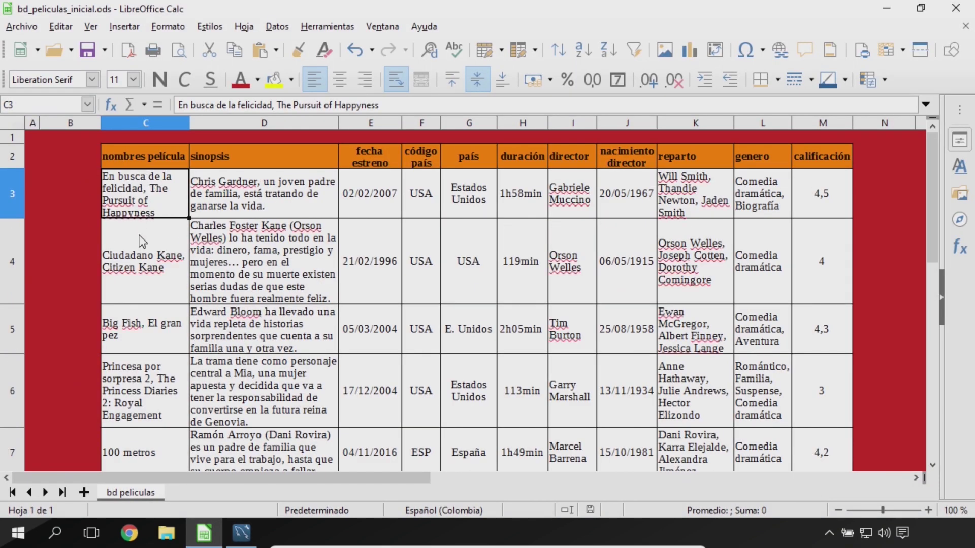
click(147, 261)
click(150, 325)
click(151, 284)
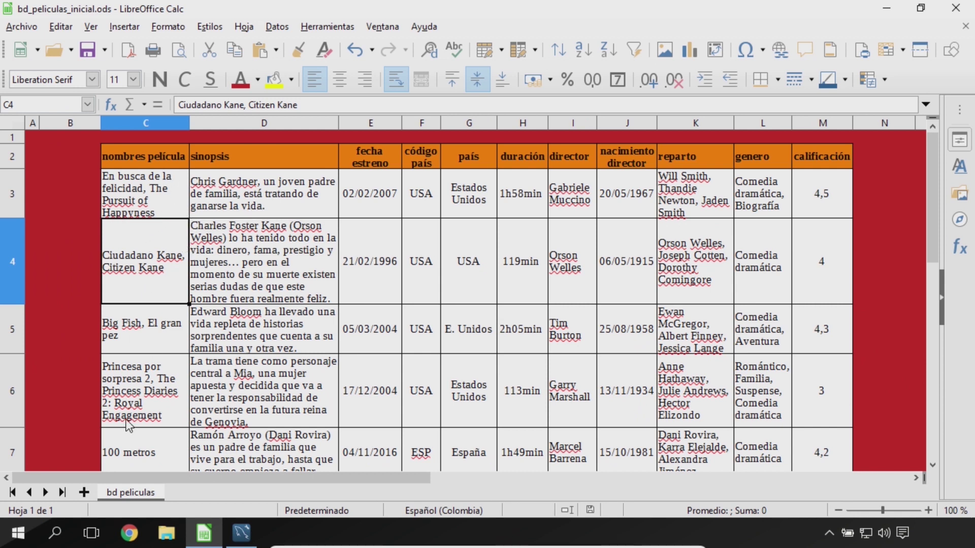
click(145, 196)
click(147, 234)
scroll(146, 249, down, 1)
scroll(145, 249, up, 1)
Return to MySQL Workbench, set the nombre column's datatype to VARCHAR(100) and remove its primary key setting.
click(248, 523)
click(339, 290)
click(323, 288)
click(399, 287)
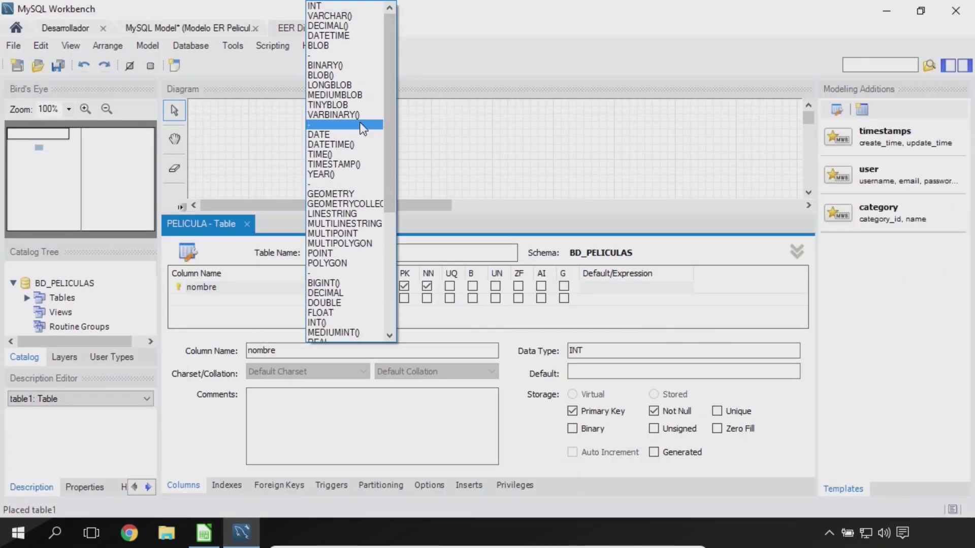
click(343, 14)
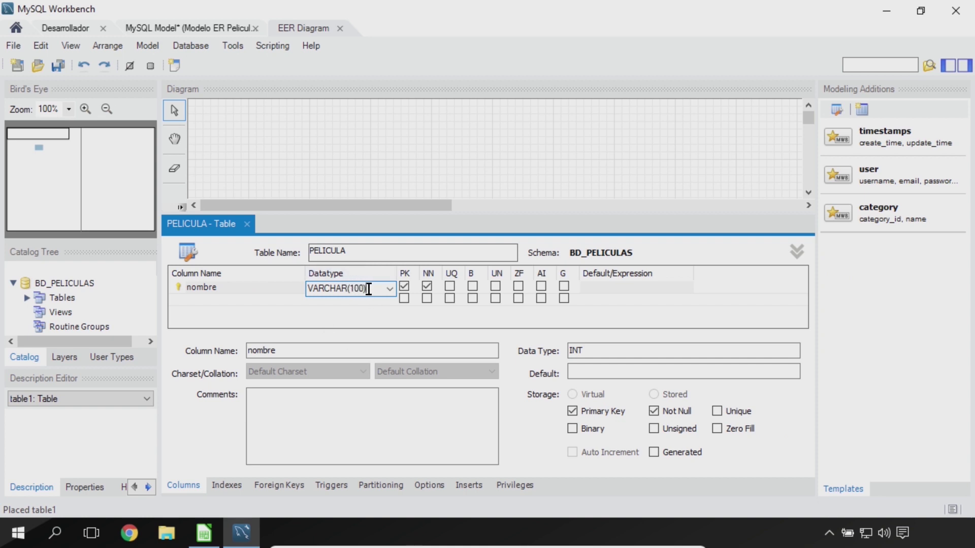
key(Return)
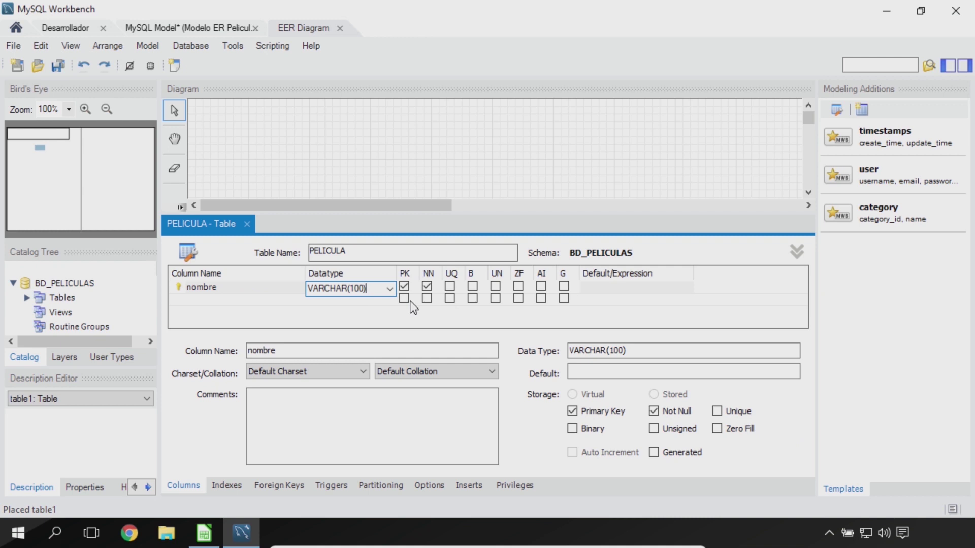
click(404, 286)
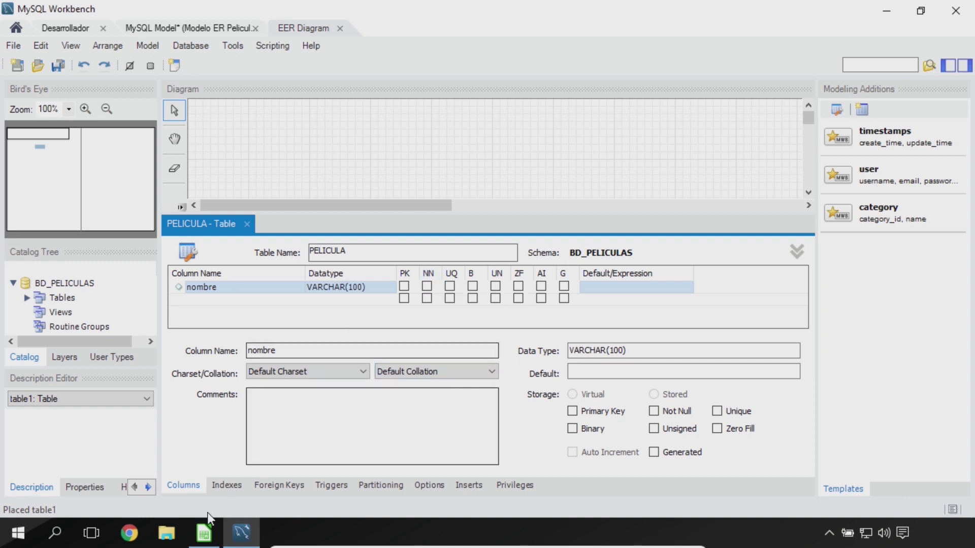
Switch to LibreOffice Calc and examine the length of the texts in the sinopsis column.
click(203, 533)
click(257, 167)
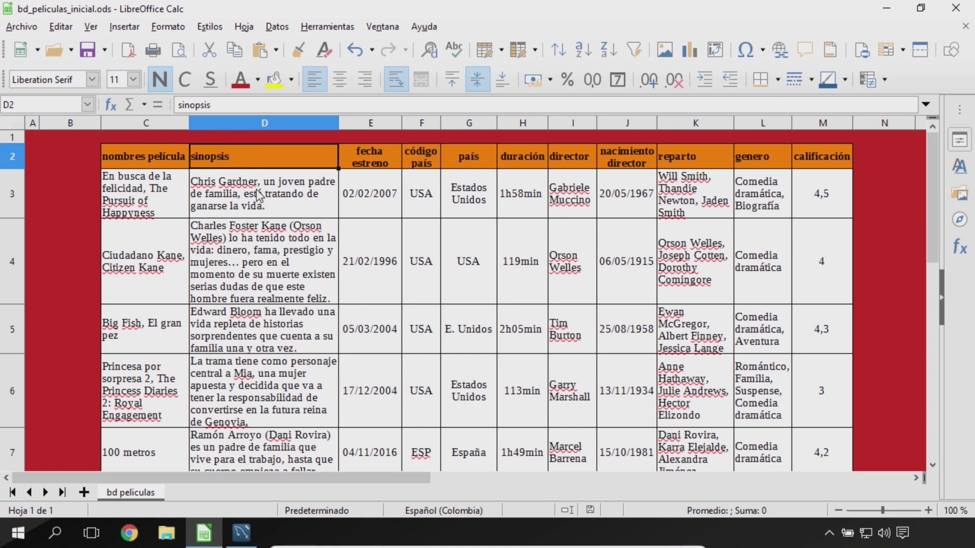
click(259, 184)
click(264, 251)
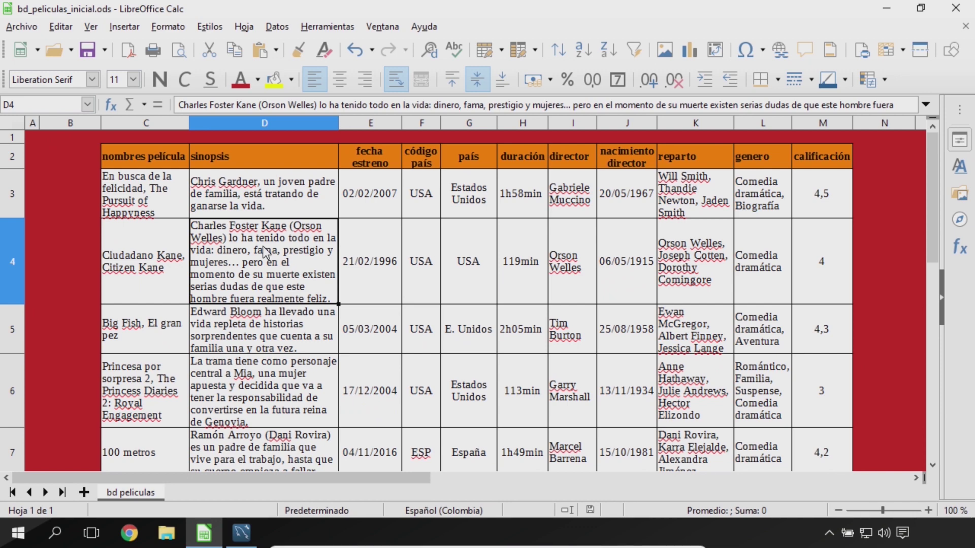
scroll(264, 251, down, 2)
scroll(285, 259, up, 2)
Return to MySQL Workbench and add a sinopsis column with datatype VARCHAR(1500) to the PELICULA table.
click(242, 530)
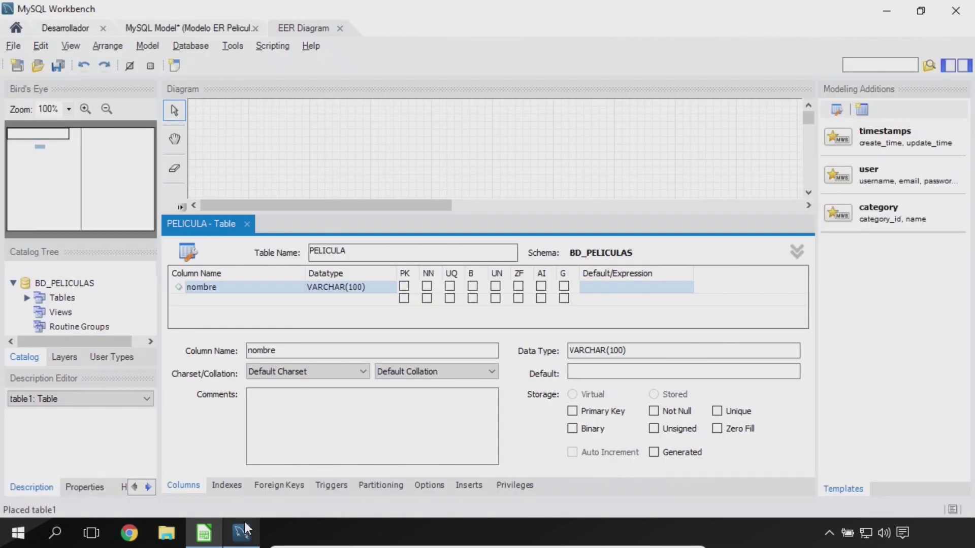
double_click(231, 301)
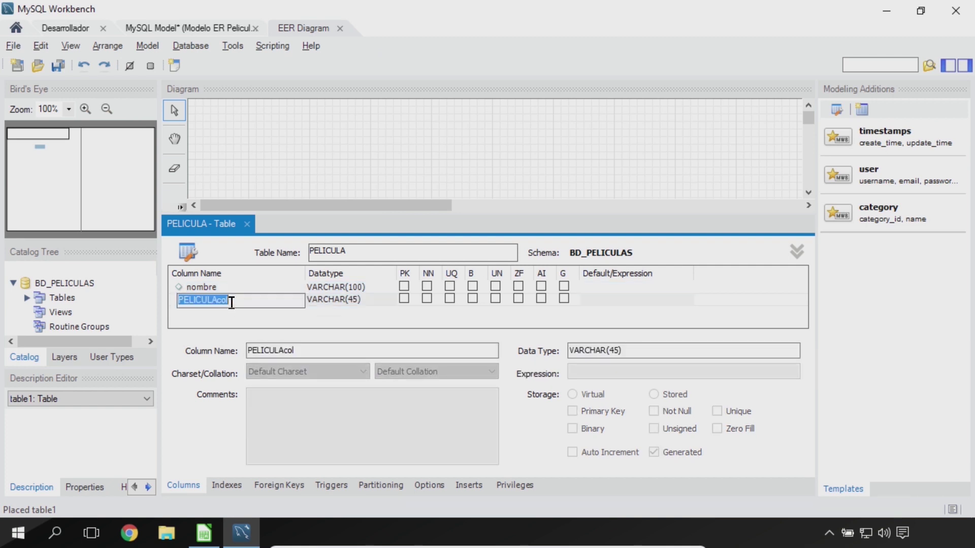
text(sinopsis)
double_click(341, 300)
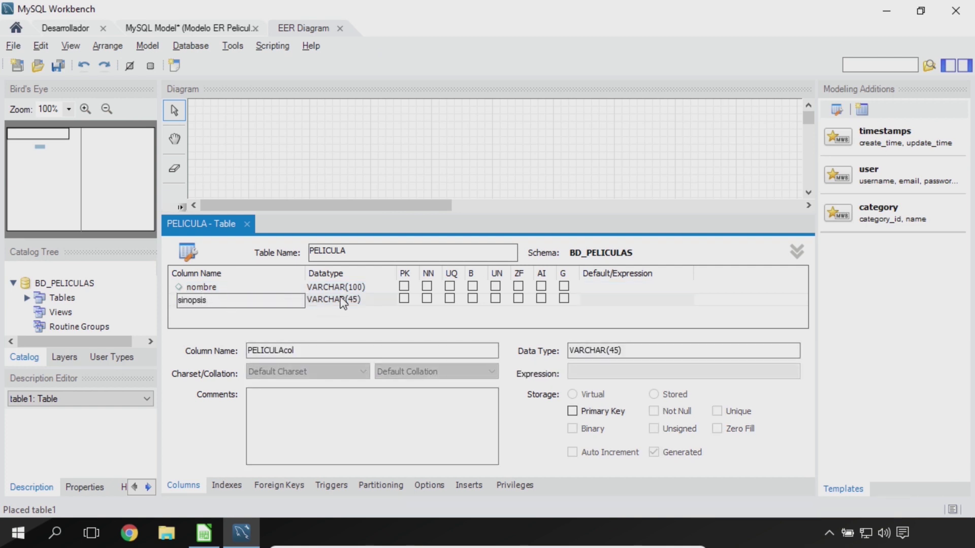
key(End)
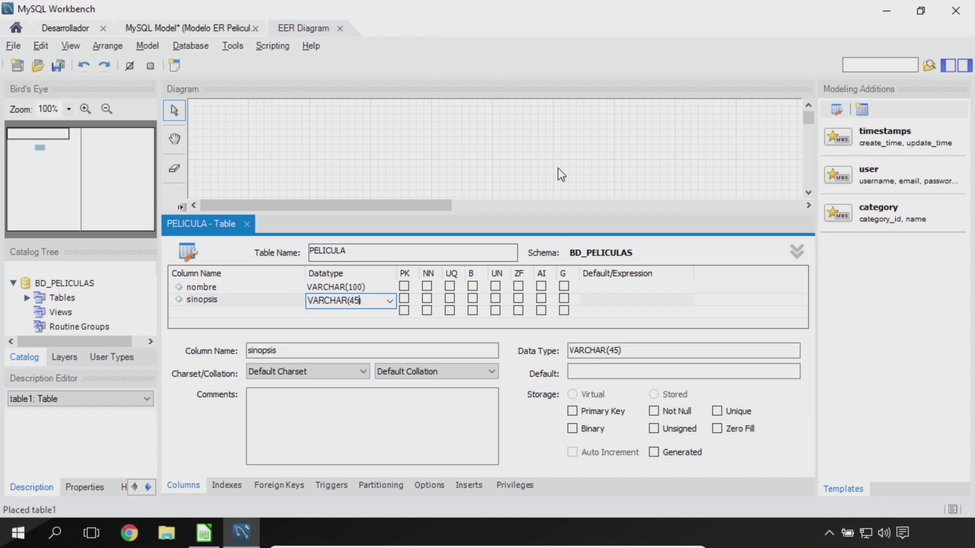
text(1500)
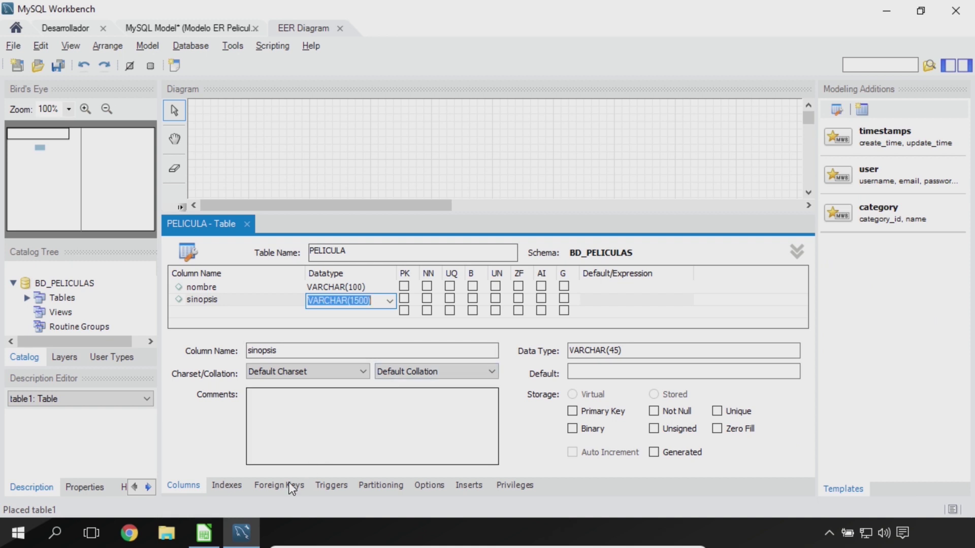
Check the fecha estreno heading in LibreOffice Calc and add a column named fechaEstreno to PELICULA in MySQL Workbench.
click(203, 534)
click(373, 154)
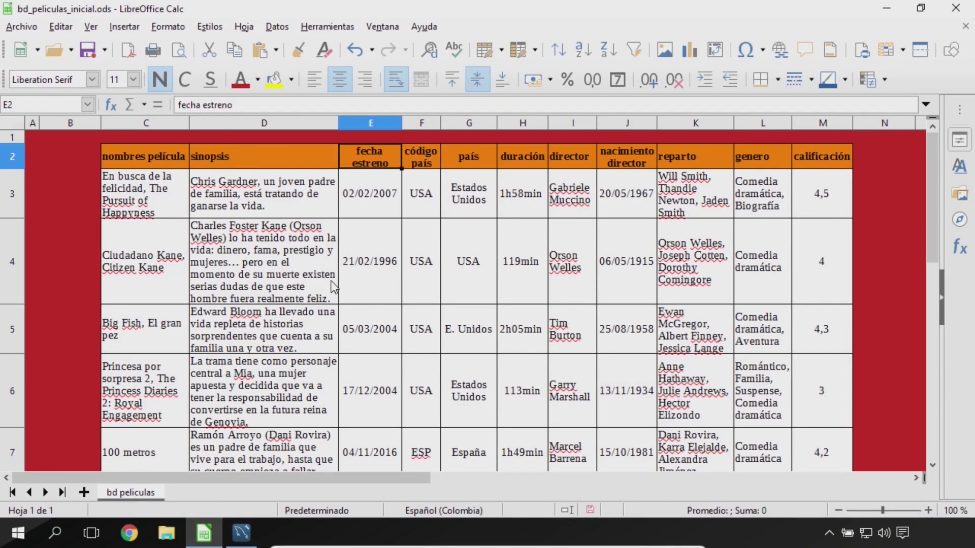
click(241, 533)
click(229, 312)
click(230, 312)
text(fechaEstreno)
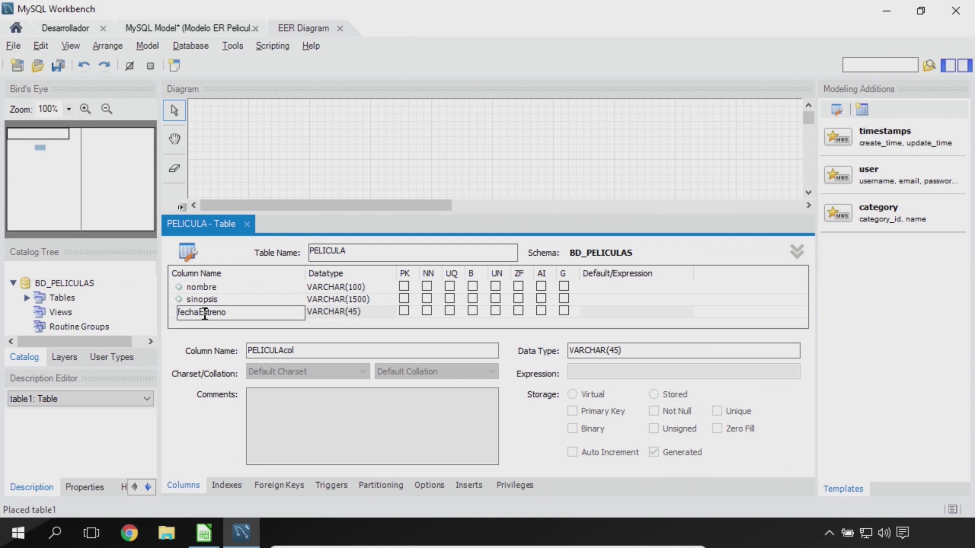
Set the fechaEstreno column's datatype to DATETIME.
click(369, 314)
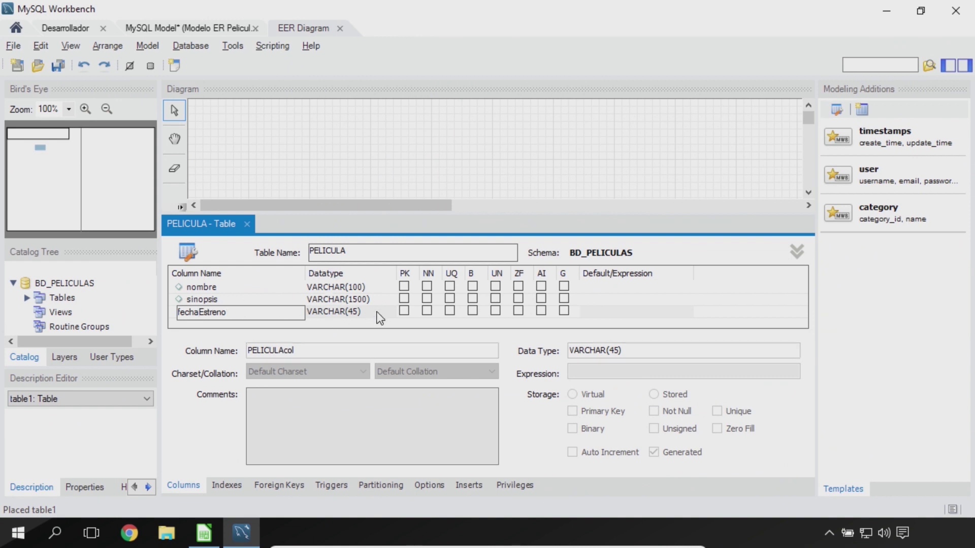
click(390, 313)
click(391, 312)
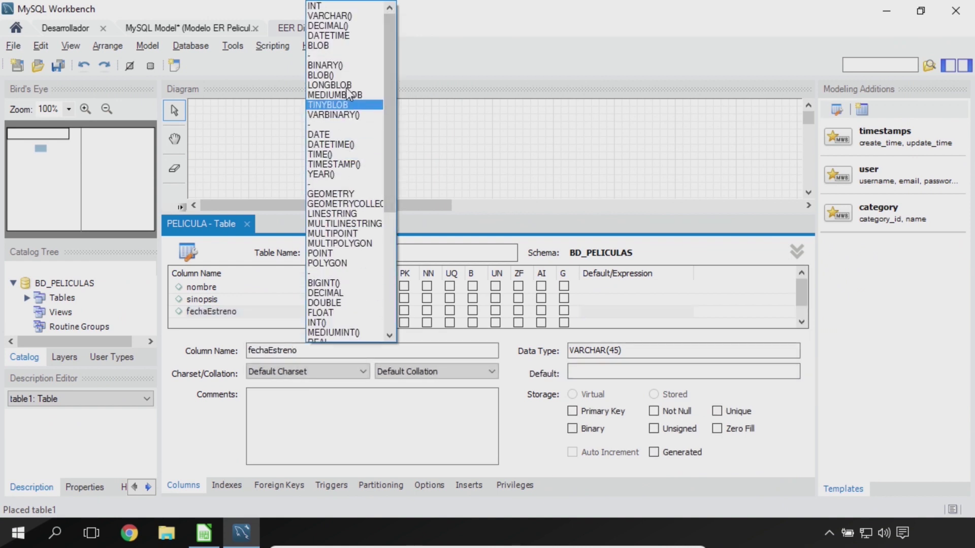
click(349, 37)
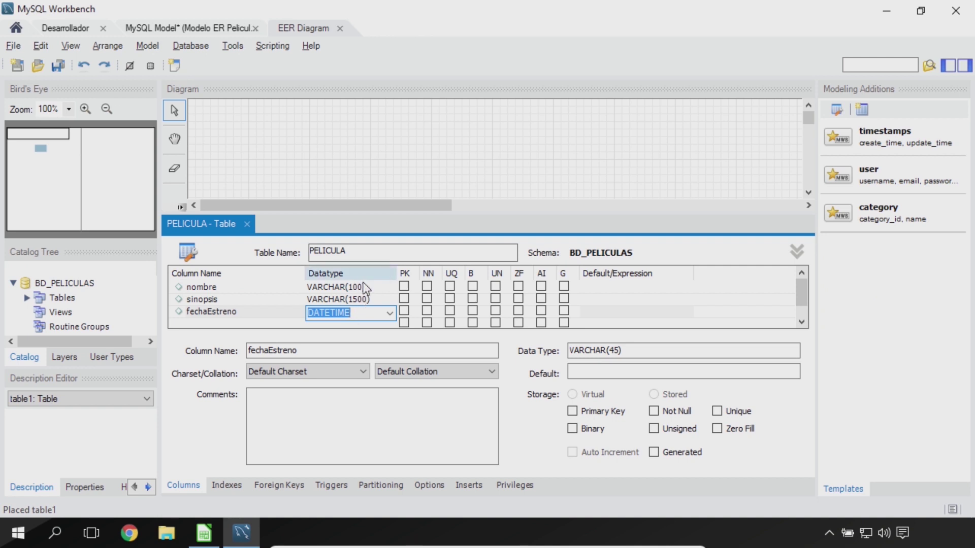
Switch to LibreOffice Calc and examine the country codes in the código país column.
key(alt+Tab)
click(419, 158)
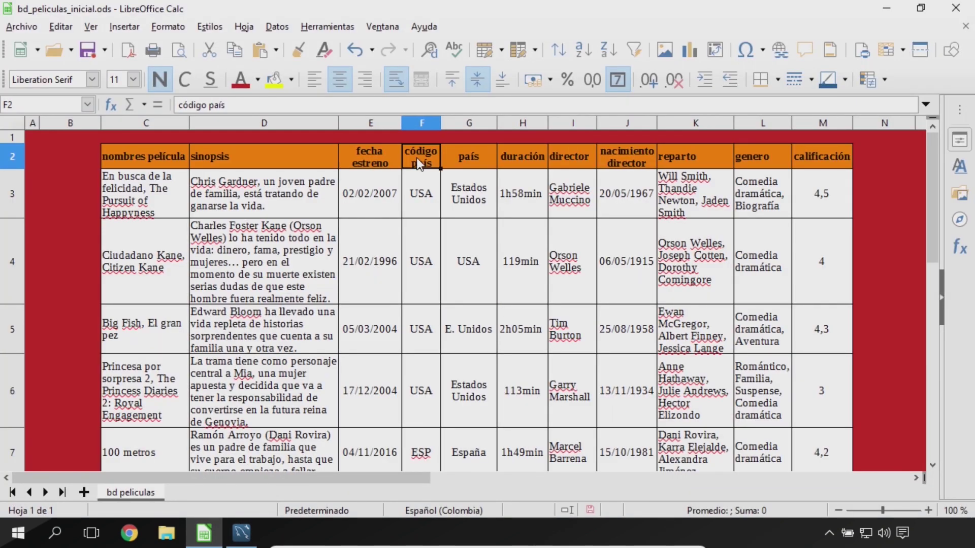
scroll(419, 213, down, 3)
scroll(419, 213, down, 3)
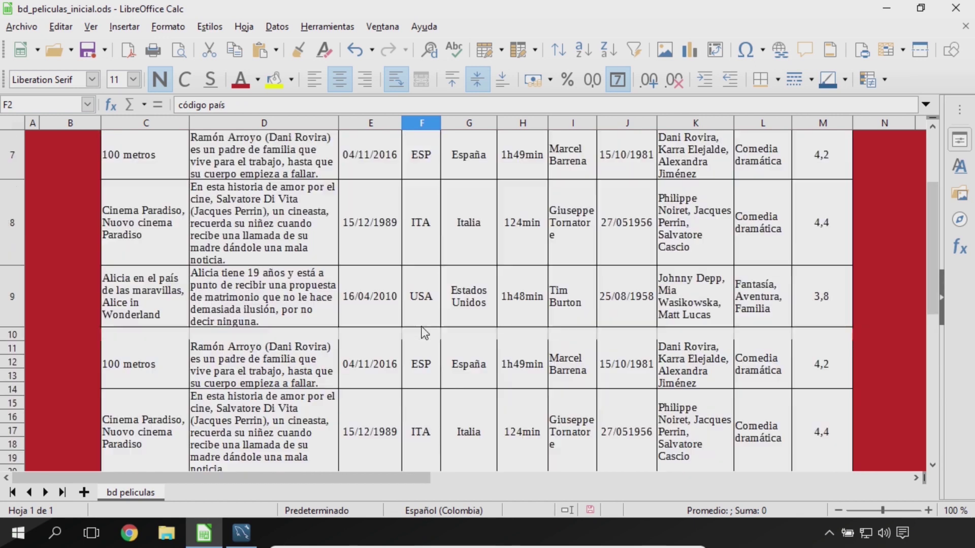
scroll(424, 305, up, 4)
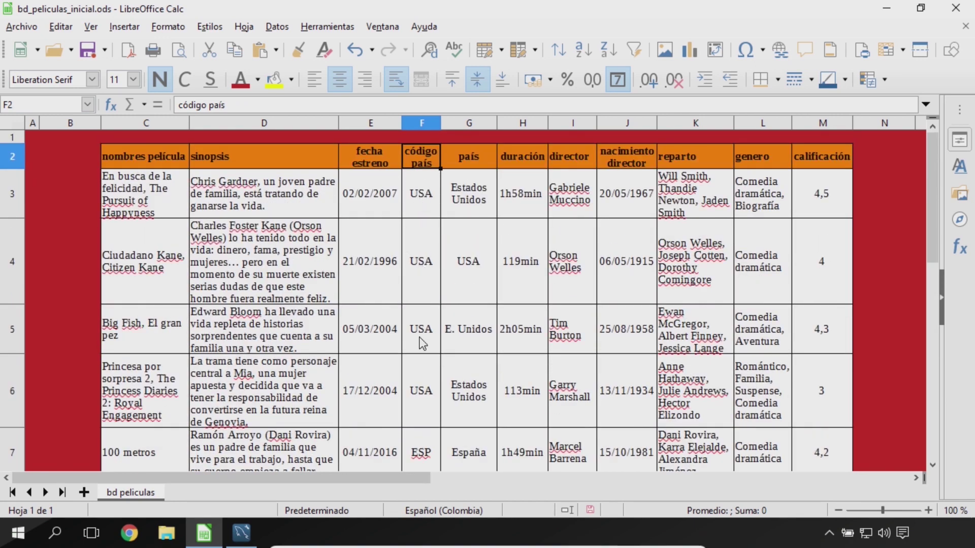
Return to MySQL Workbench and add a codigoPais column with datatype VARCHAR(3) to the PELICULA table.
click(250, 540)
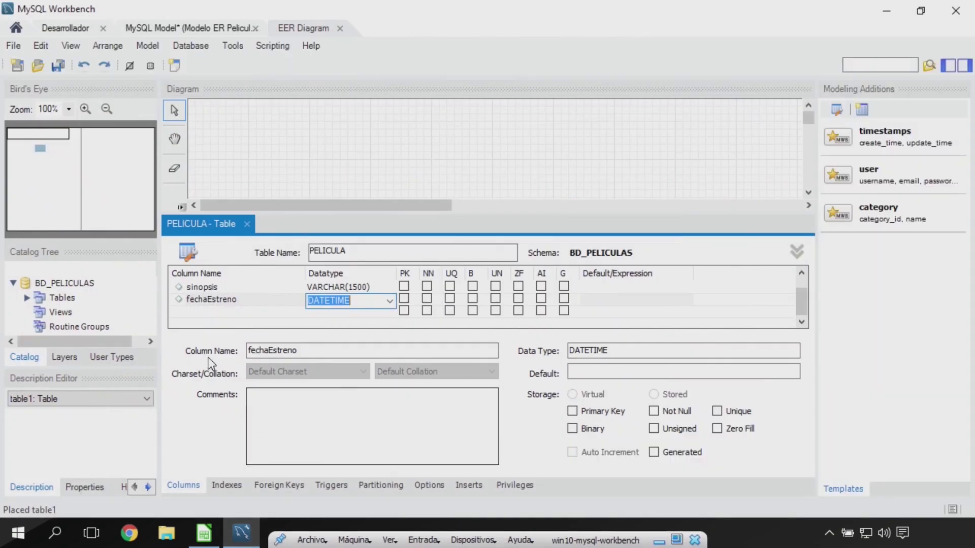
click(216, 311)
click(223, 312)
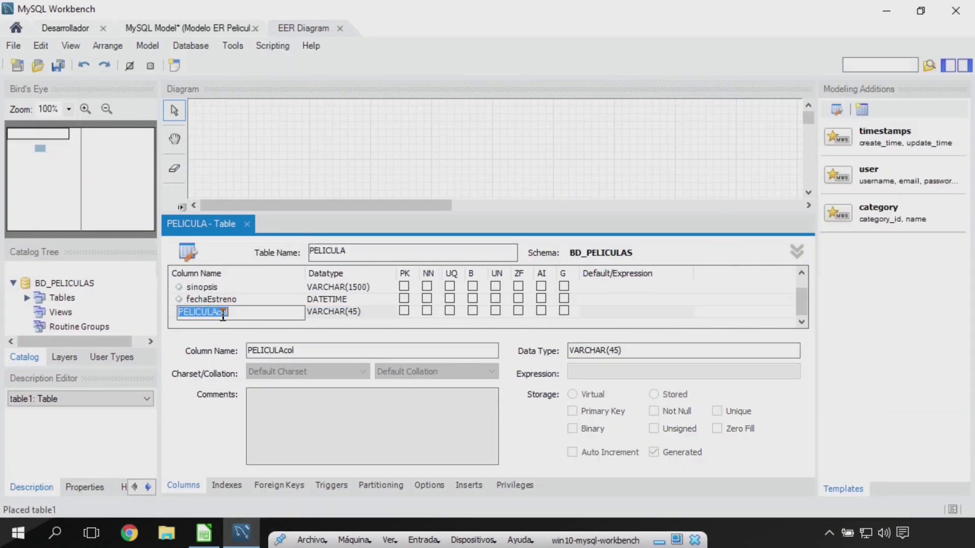
text(codigoPais)
key(Tab)
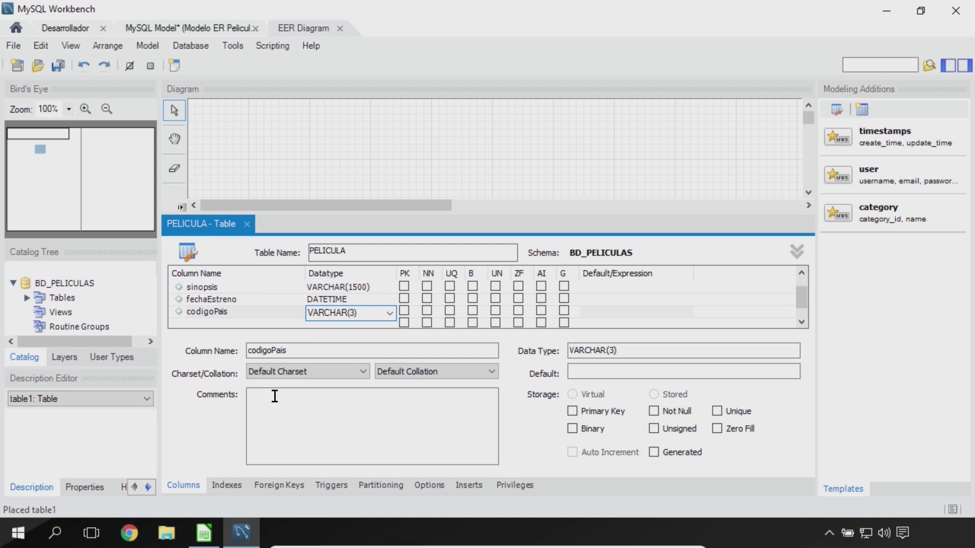
Check the país column in LibreOffice Calc and add a column named nombrePais to PELICULA in MySQL Workbench.
key(alt+Tab)
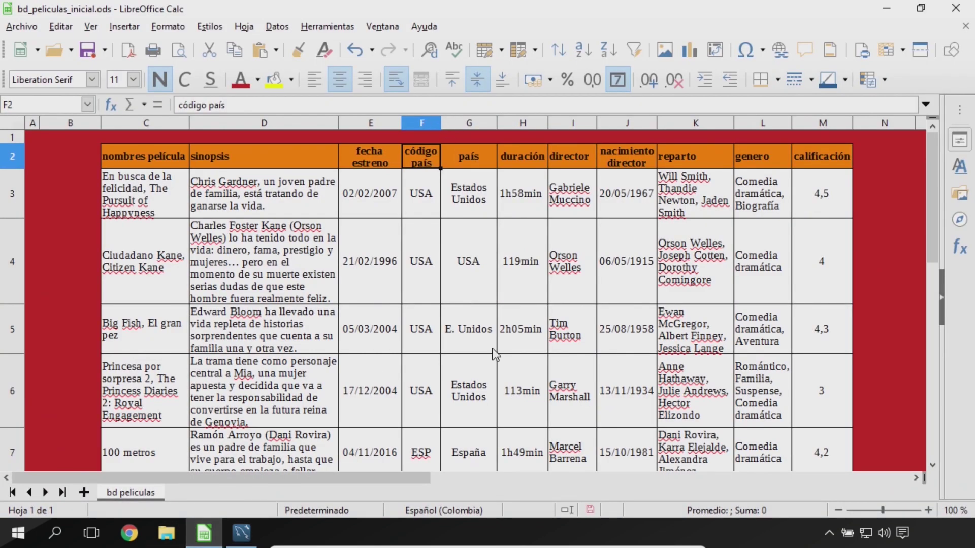
click(239, 533)
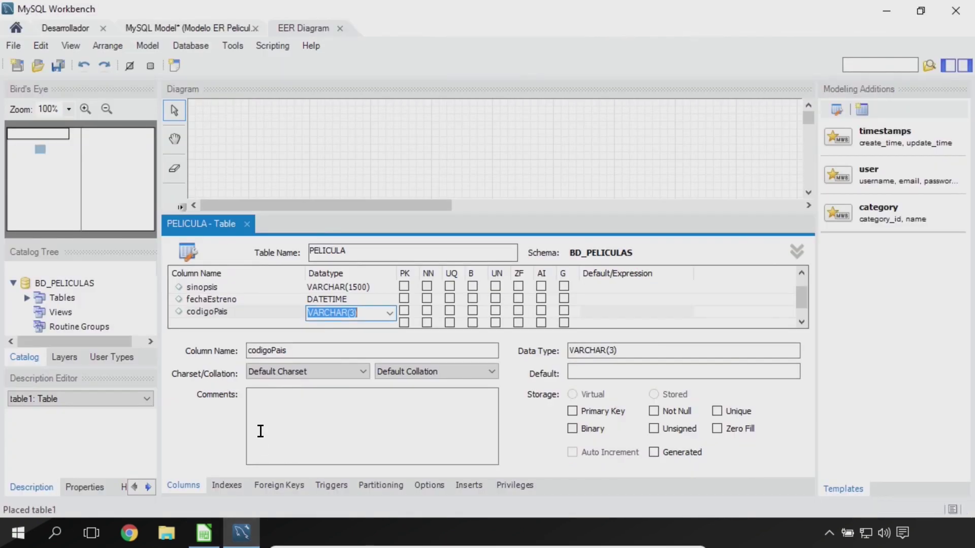
click(229, 323)
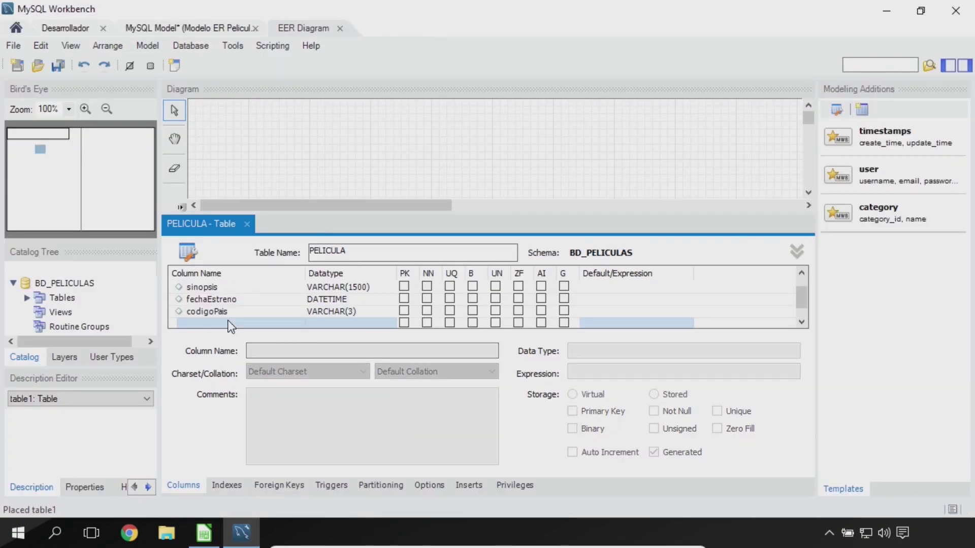
click(229, 323)
text(nom)
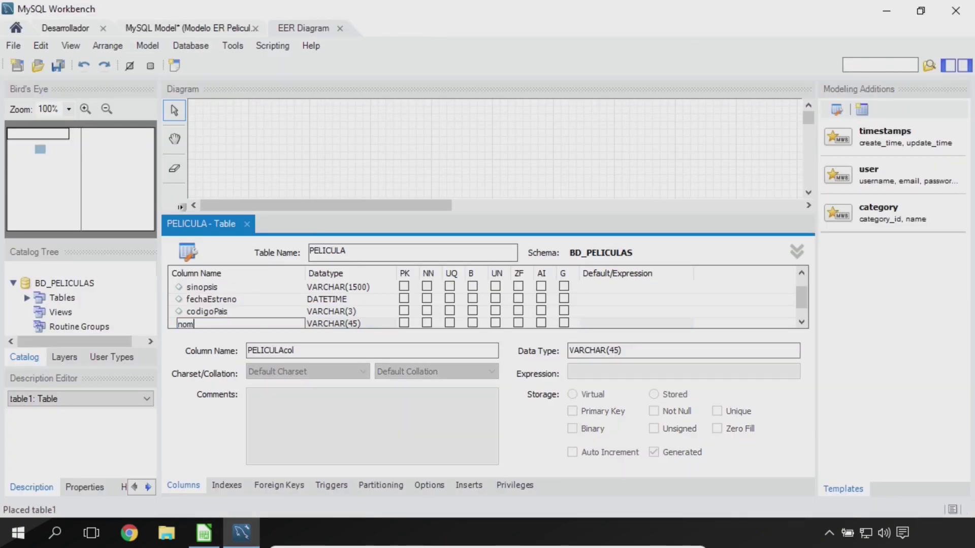
text(brePais)
Set the nombrePais column's datatype to VARCHAR(50).
key(Tab)
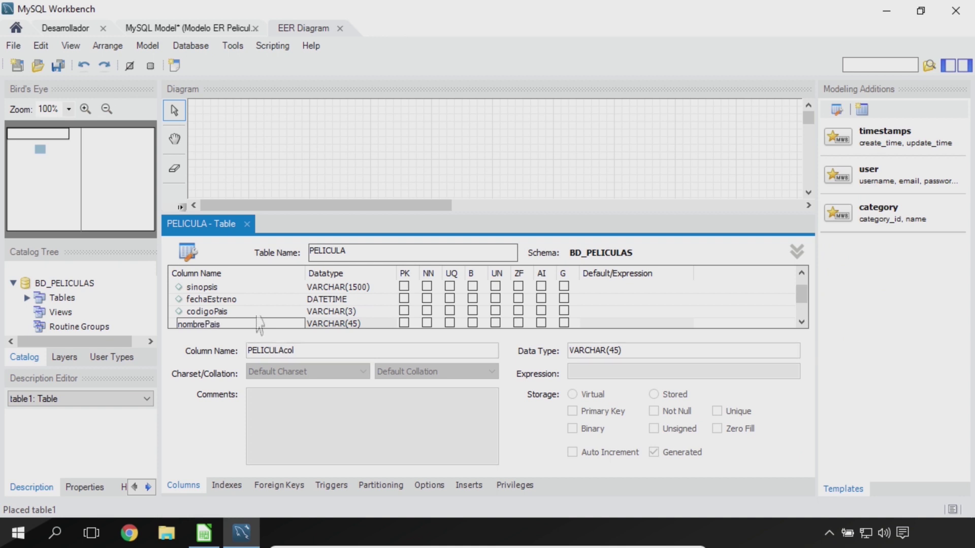
key(Right)
key(Left)
key(Left)
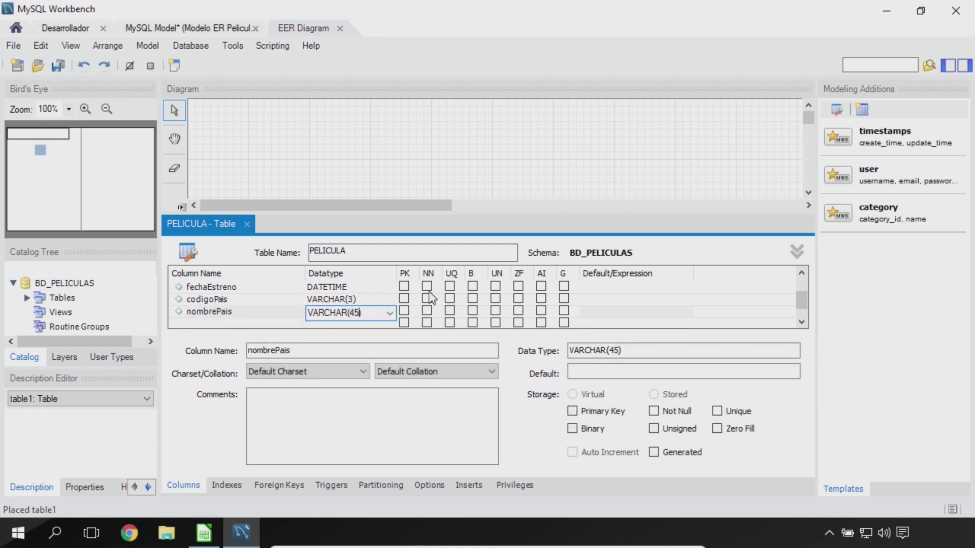
text(50)
Check the duración heading in LibreOffice Calc and add a column named duracion to PELICULA in MySQL Workbench.
click(203, 533)
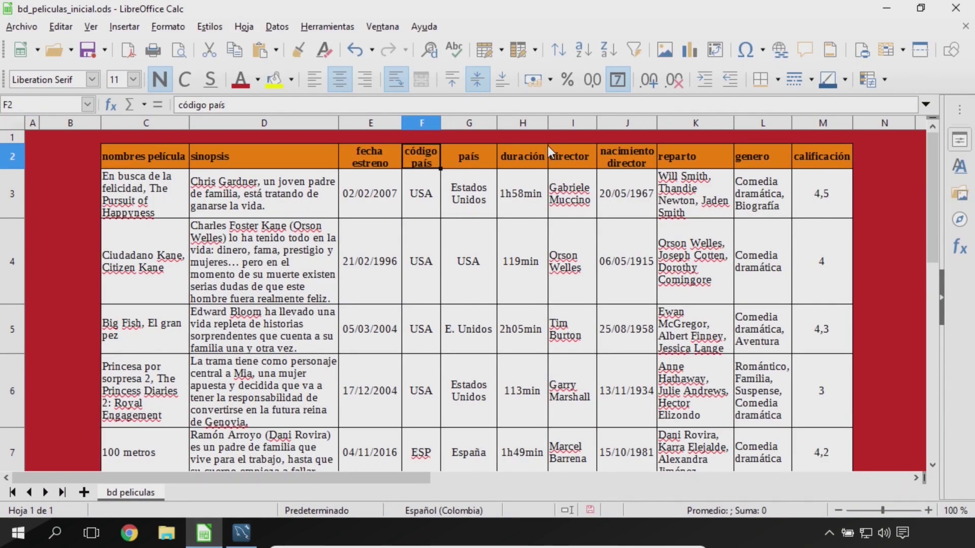
click(241, 533)
click(232, 323)
click(224, 323)
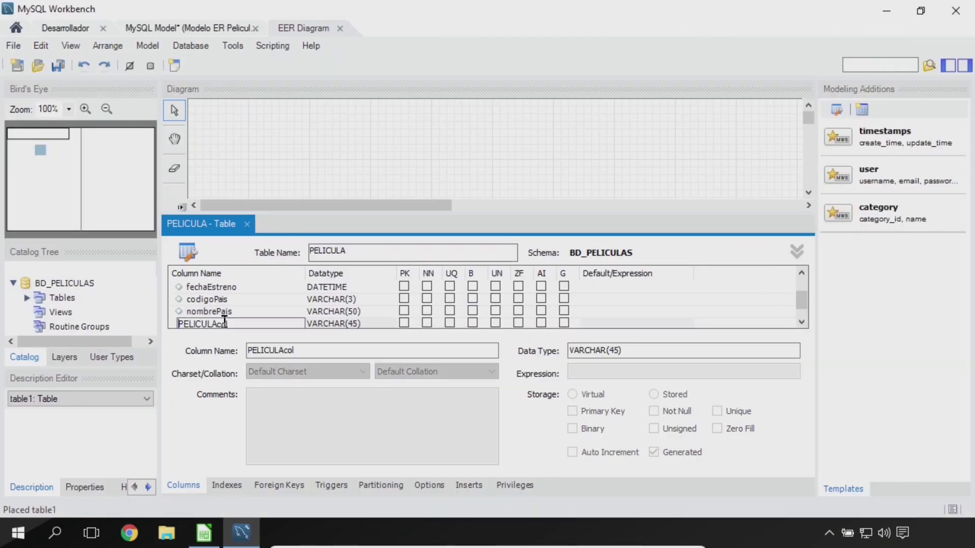
double_click(224, 324)
text(duracion)
key(Return)
Set the duracion column's datatype to VARCHAR(15).
click(351, 301)
click(356, 311)
click(362, 312)
click(365, 312)
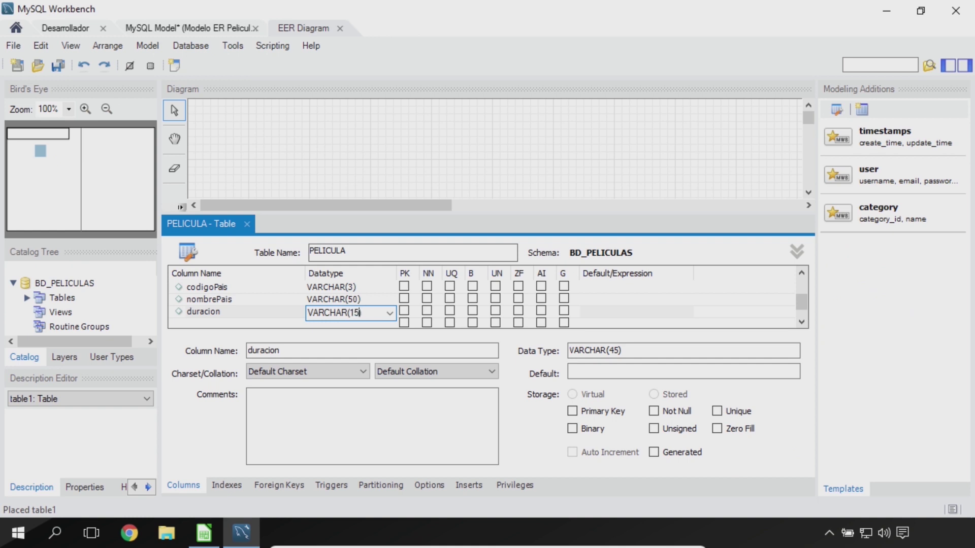
key(Return)
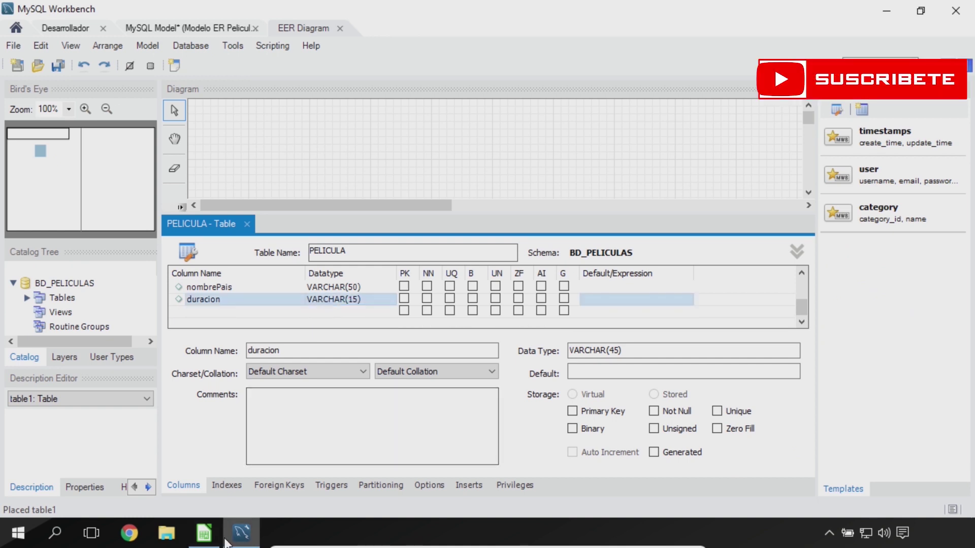
Check the director heading in LibreOffice Calc and add a director column of type VARCHAR(100) to PELICULA in MySQL Workbench.
click(204, 533)
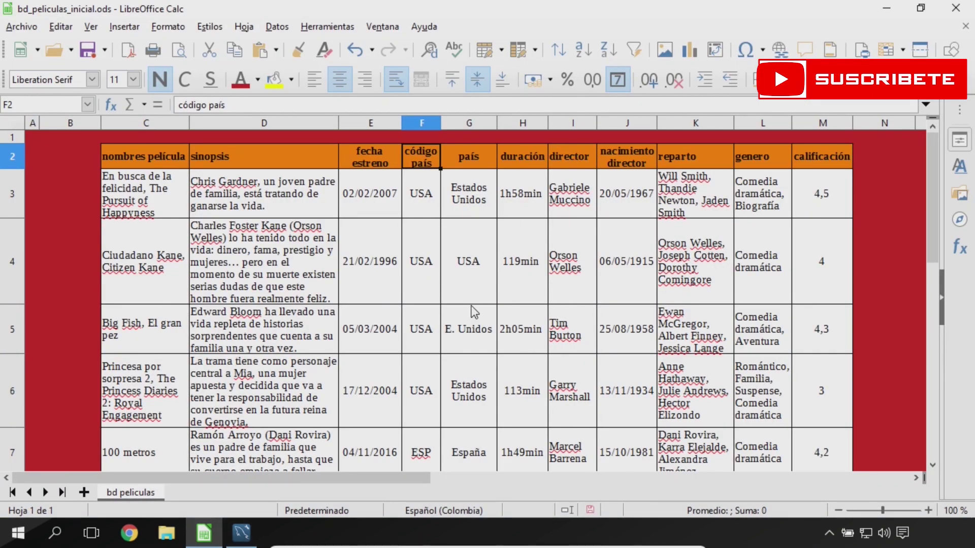
click(241, 533)
double_click(235, 312)
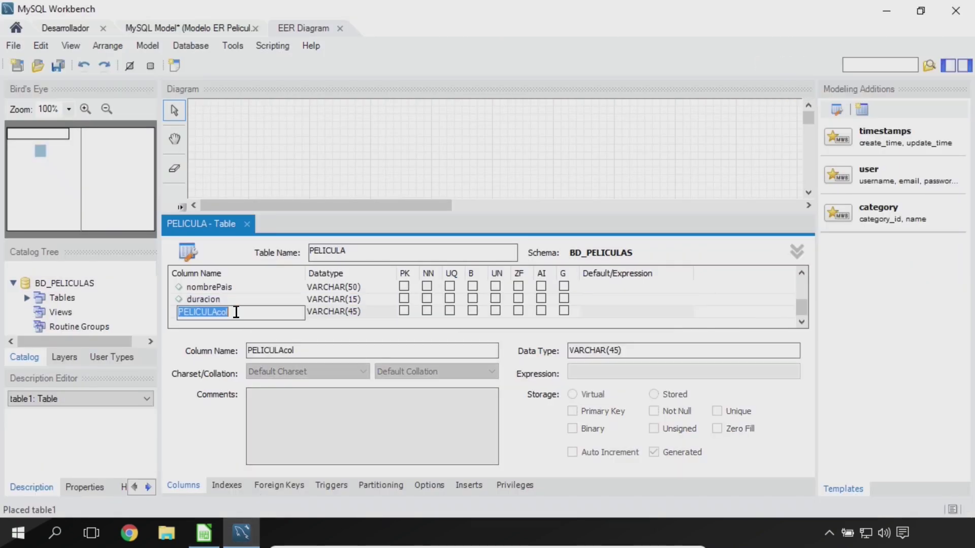
text(director)
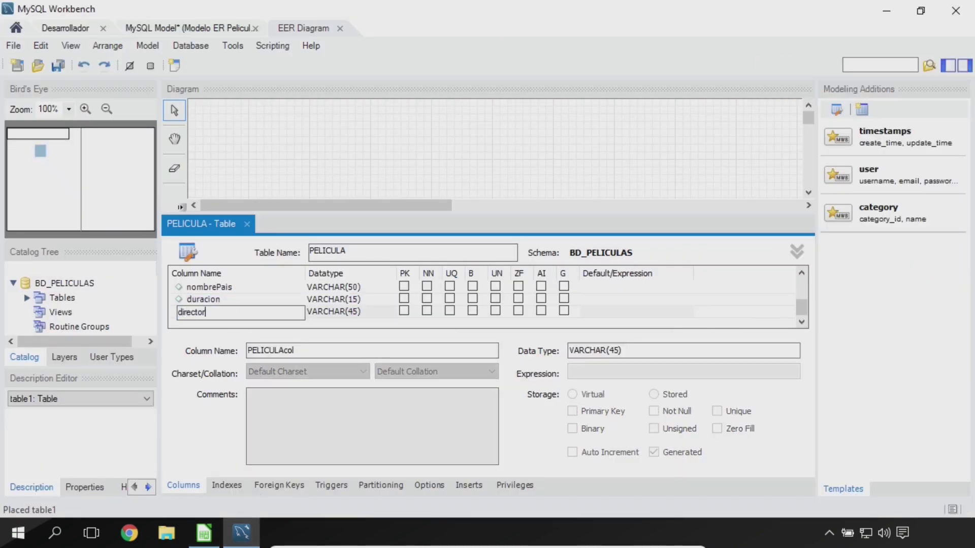
key(Tab)
click(361, 313)
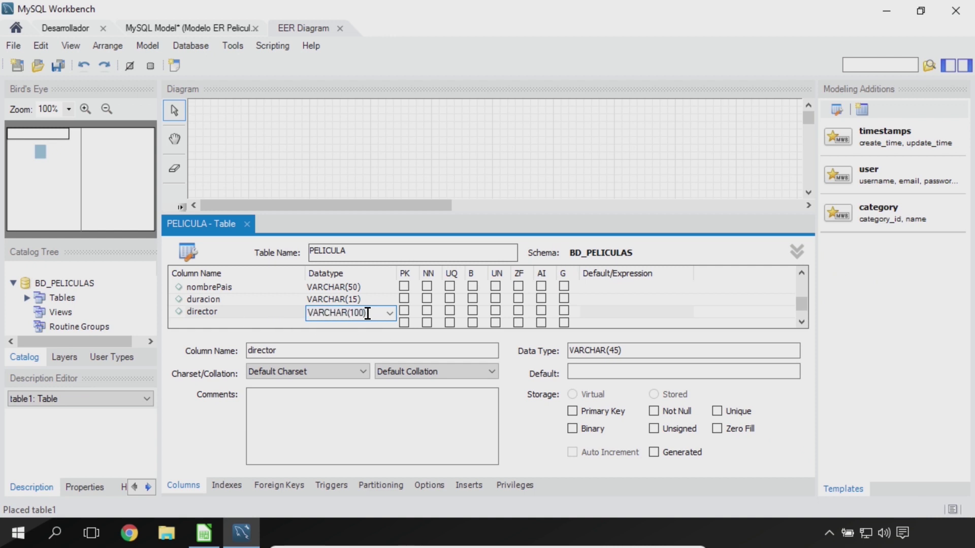
click(269, 312)
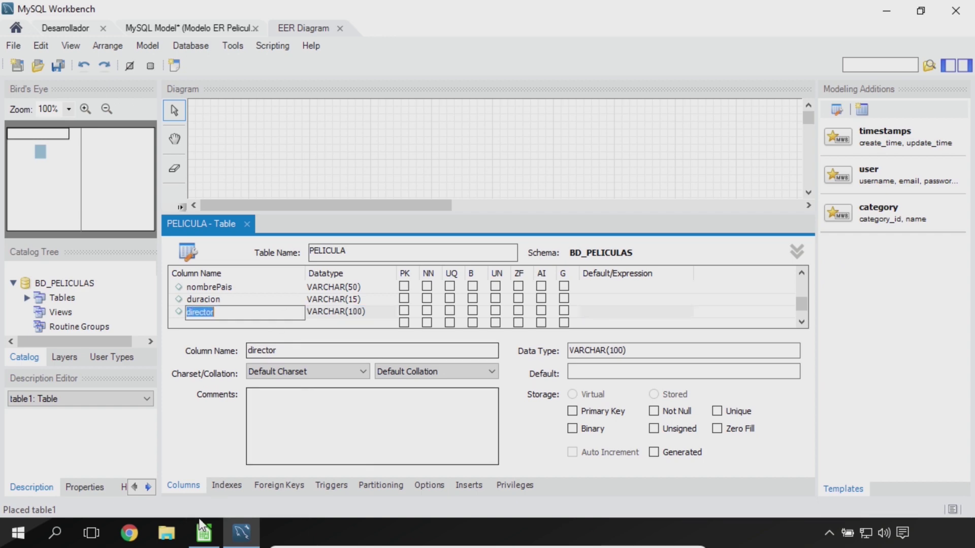
Check the nacimiento director heading in LibreOffice Calc and add a column named nacimientoDirector to PELICULA in MySQL Workbench.
key(alt+Tab)
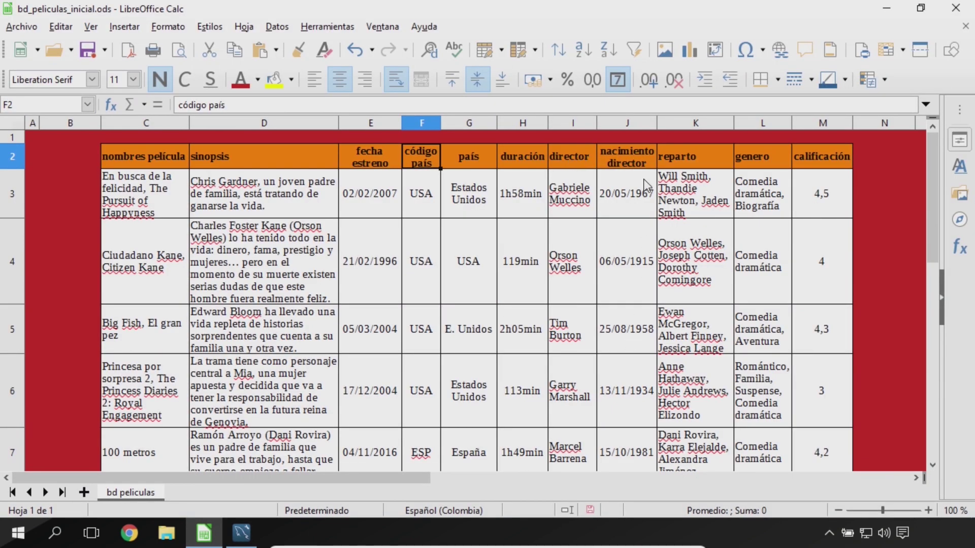
click(241, 532)
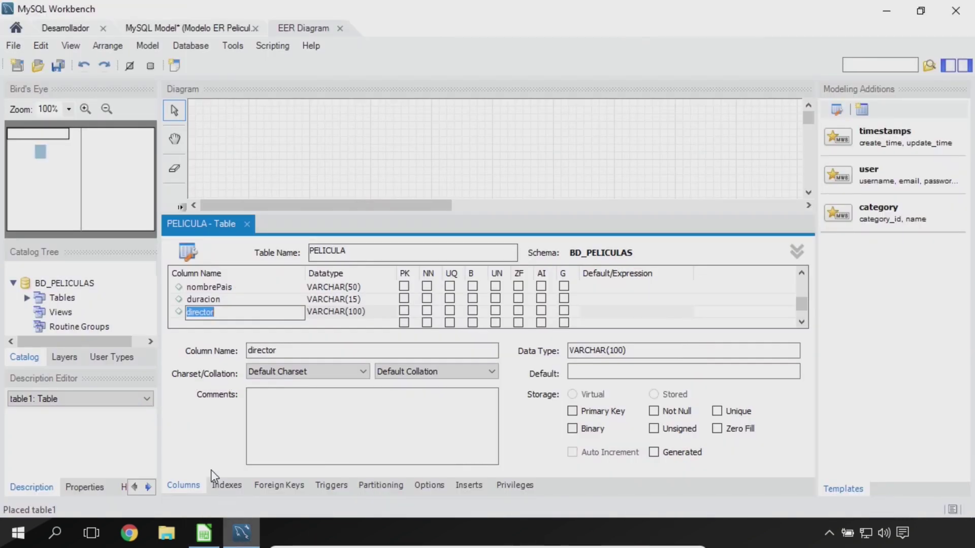
click(217, 323)
click(218, 323)
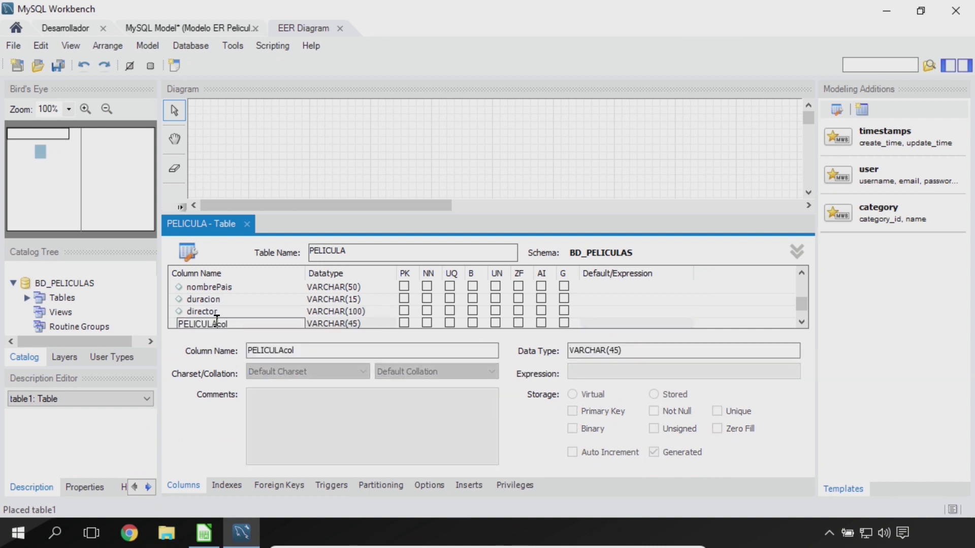
text(nacimientoDirector)
Set the nacimientoDirector column's datatype to DATETIME.
key(Tab)
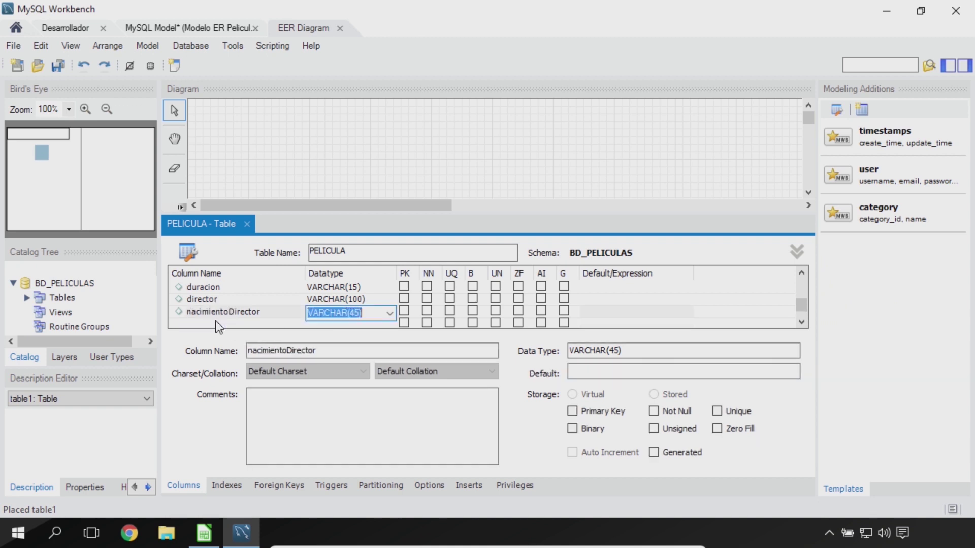
click(392, 312)
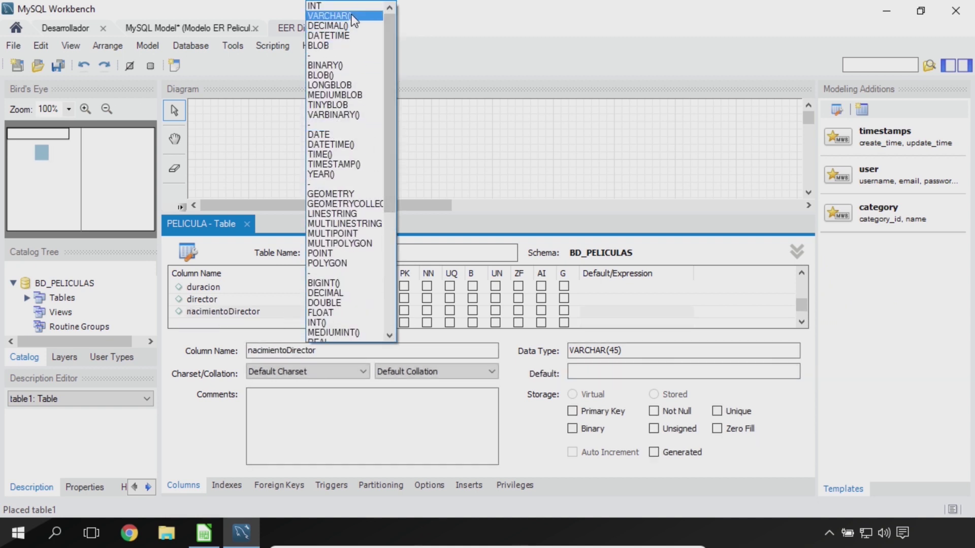
click(344, 36)
click(231, 314)
Check the reparto column in LibreOffice Calc and add a column named reparto to PELICULA in MySQL Workbench.
key(alt+Tab)
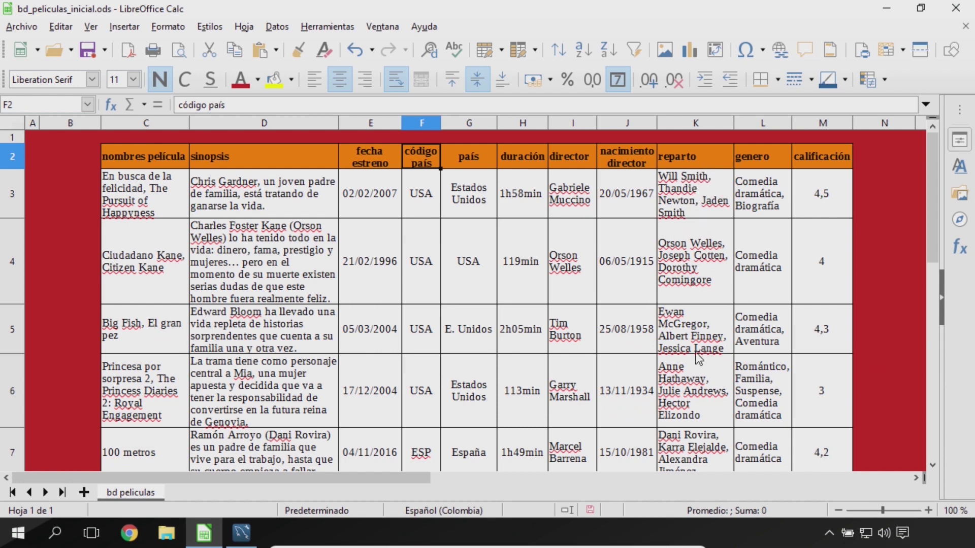
click(243, 534)
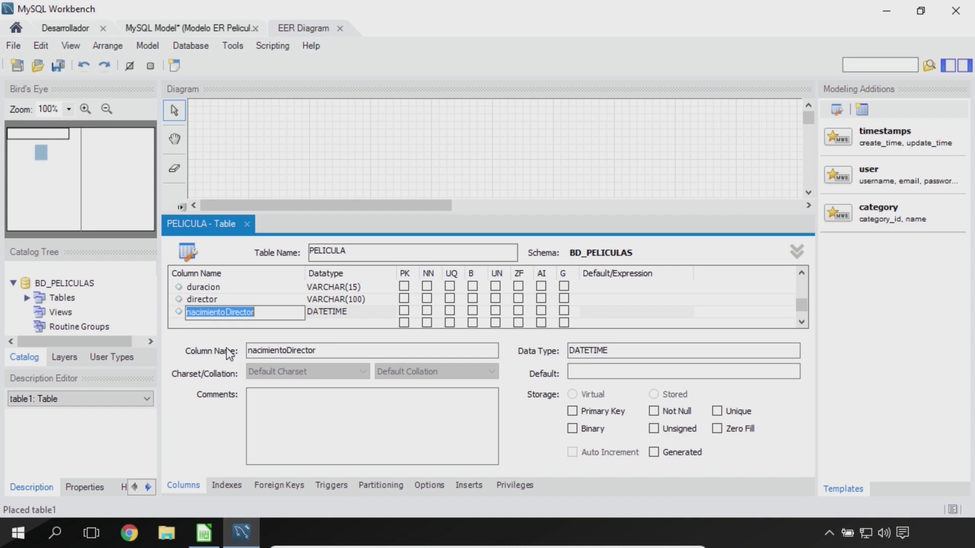
click(213, 324)
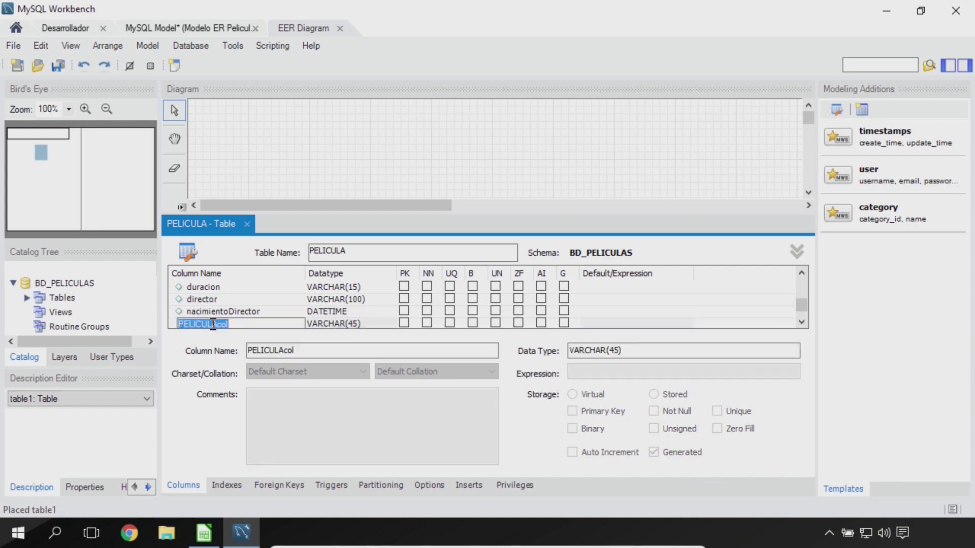
text(reparto)
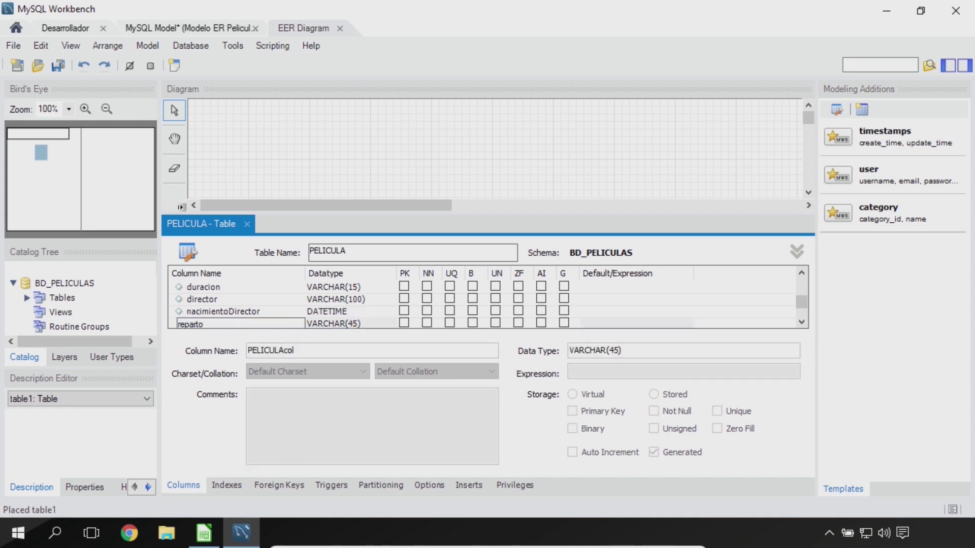
Set the reparto column's datatype to VARCHAR(200).
key(Tab)
click(369, 312)
key(Left)
key(BackSpace)
key(BackSpace)
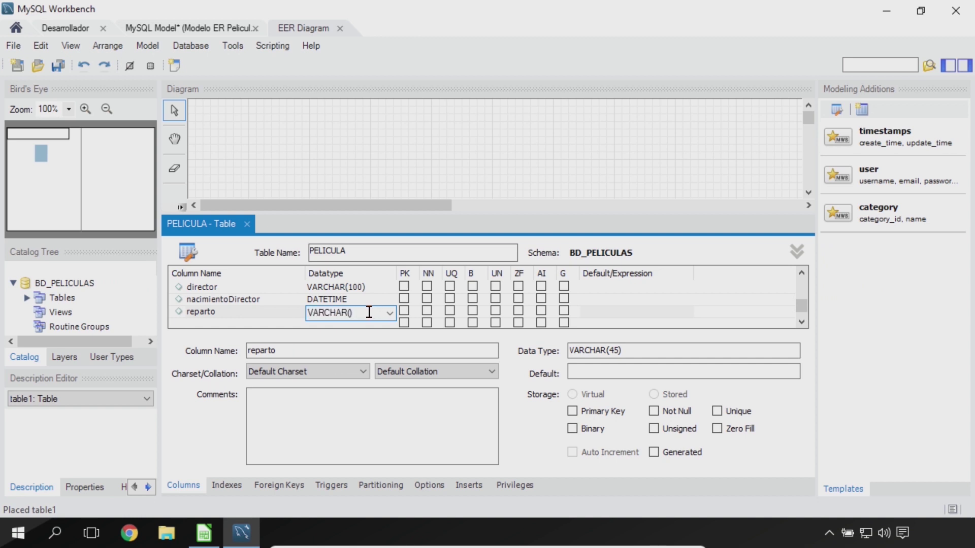
text(200)
click(222, 317)
Check the genero column in LibreOffice Calc and add a column named genero to PELICULA in MySQL Workbench.
click(203, 533)
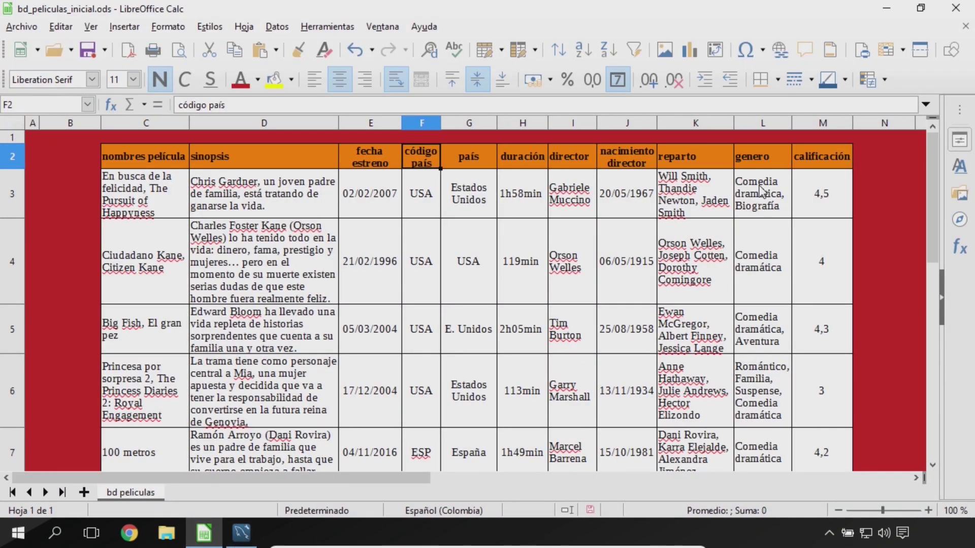
click(241, 533)
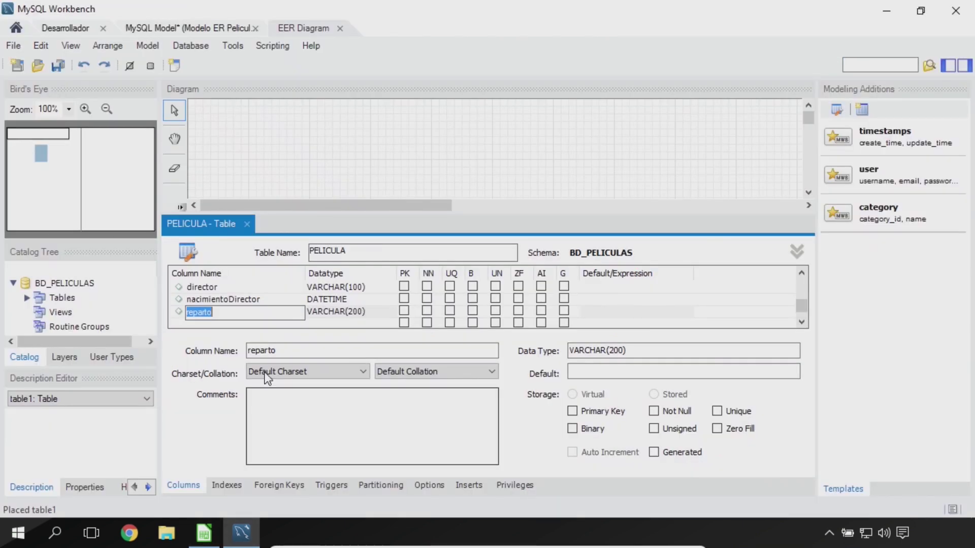
click(204, 323)
click(215, 324)
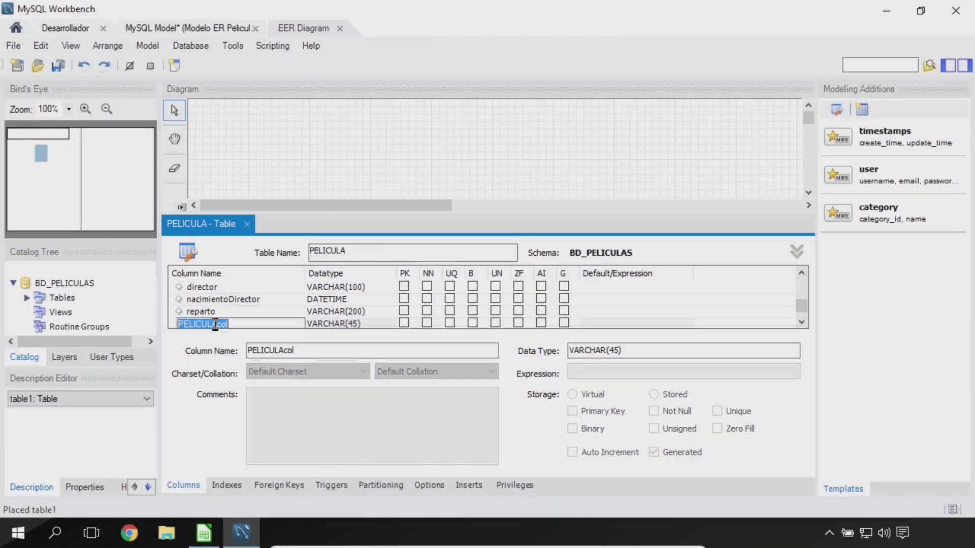
text(genero)
Set the genero column's datatype to VARCHAR(100).
key(Tab)
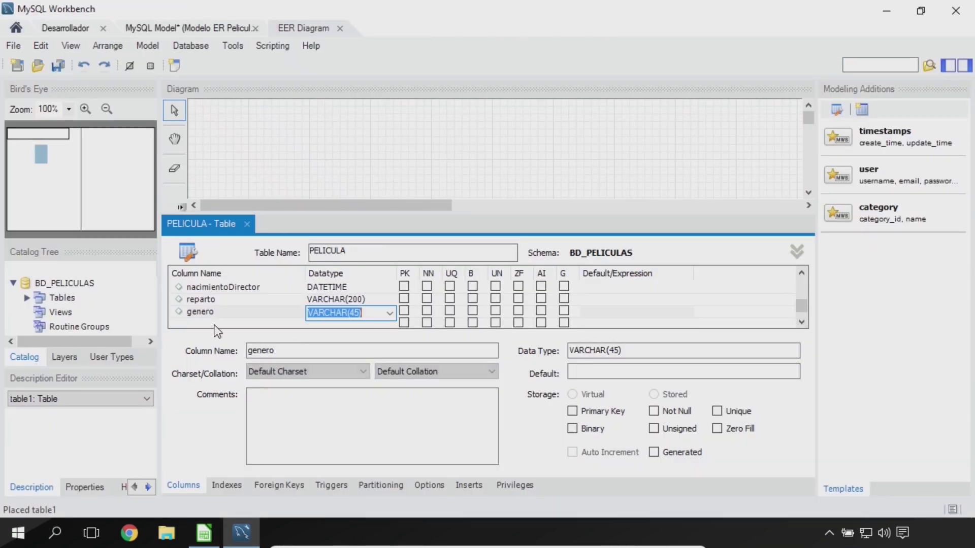
click(365, 313)
key(BackSpace)
key(BackSpace)
key(BackSpace)
text(100))
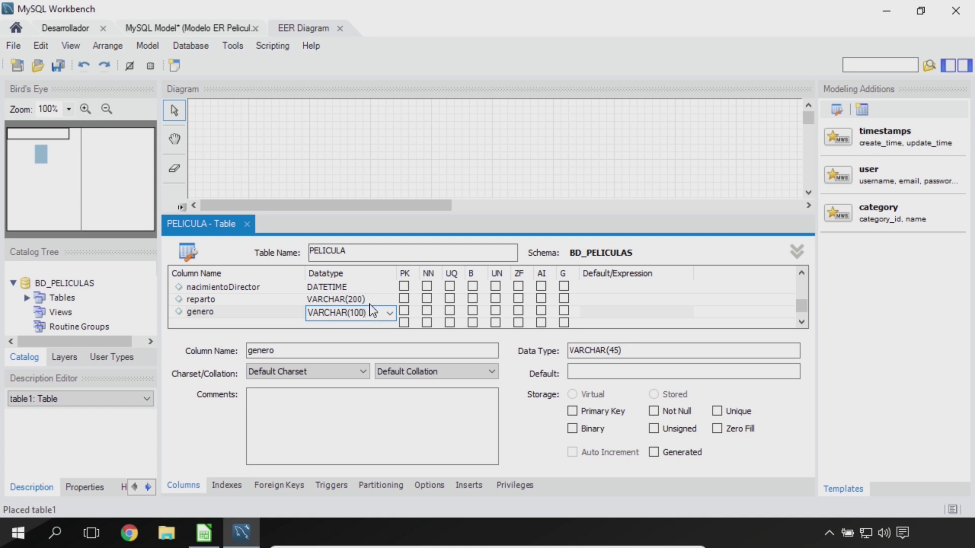
Switch to LibreOffice Calc and examine the calificación heading and the number format of its values for the first and third films.
key(alt+Tab)
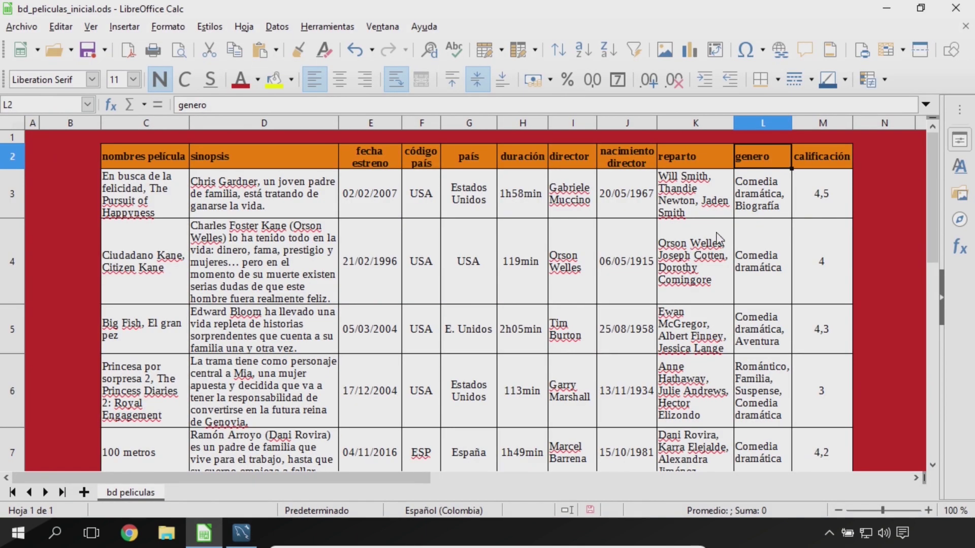
click(818, 161)
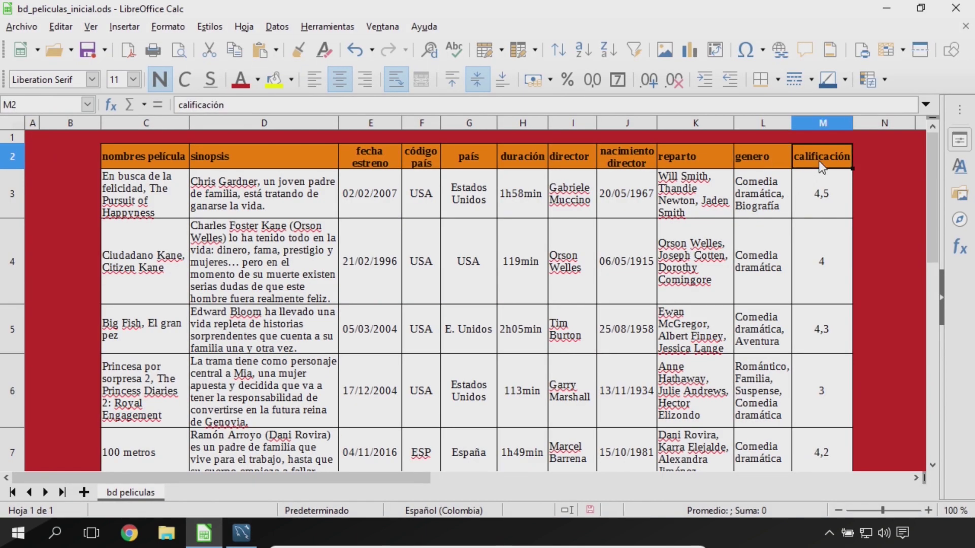
click(822, 210)
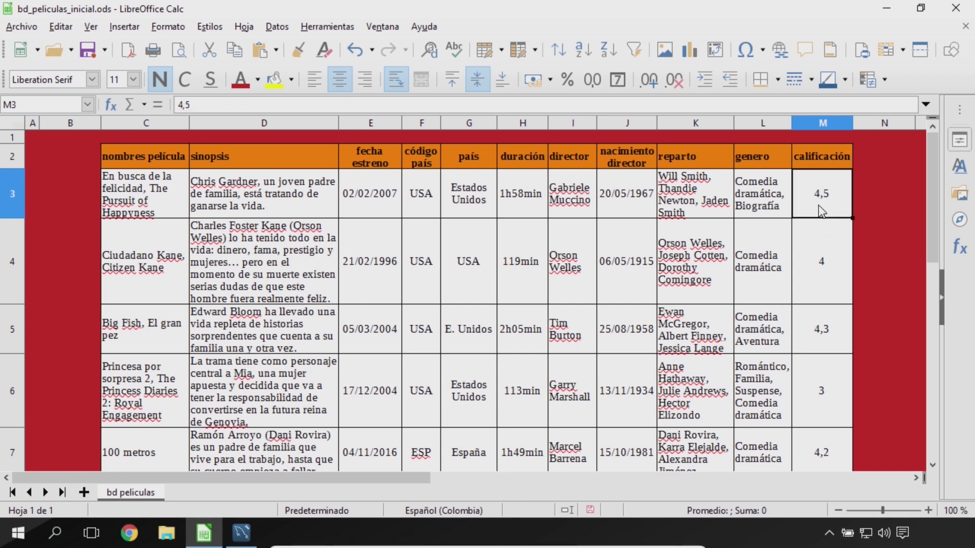
click(821, 331)
click(828, 201)
click(820, 336)
click(820, 205)
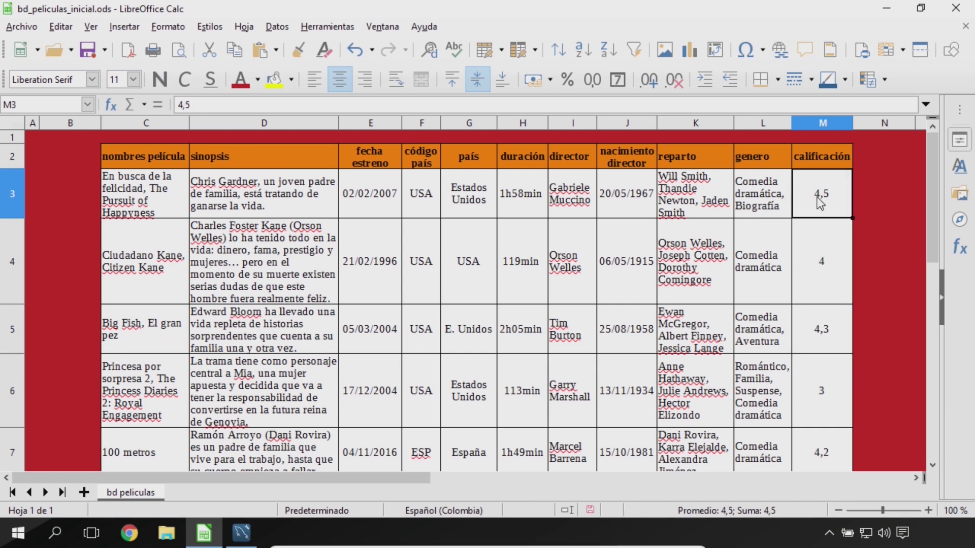
click(829, 329)
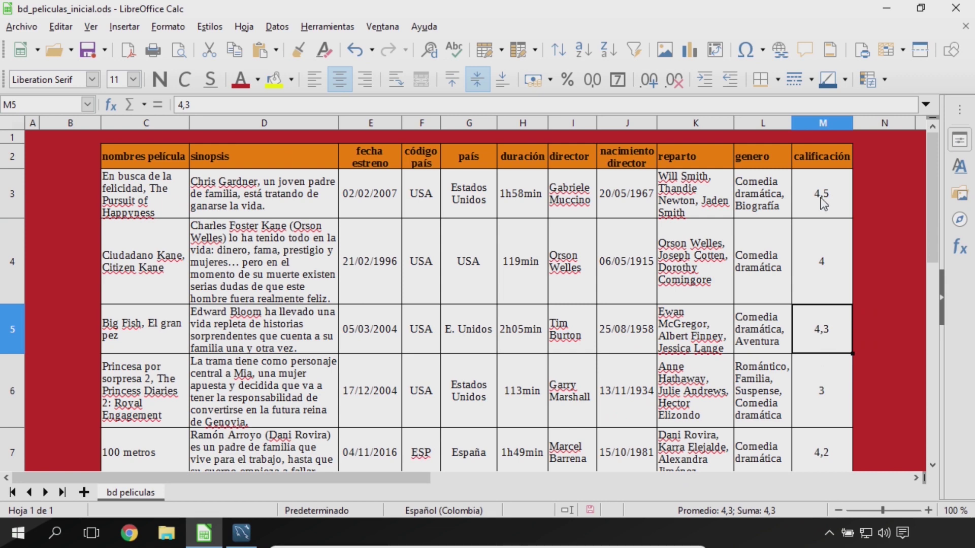
Return to MySQL Workbench and add a column named calificaion to PELICULA.
click(241, 534)
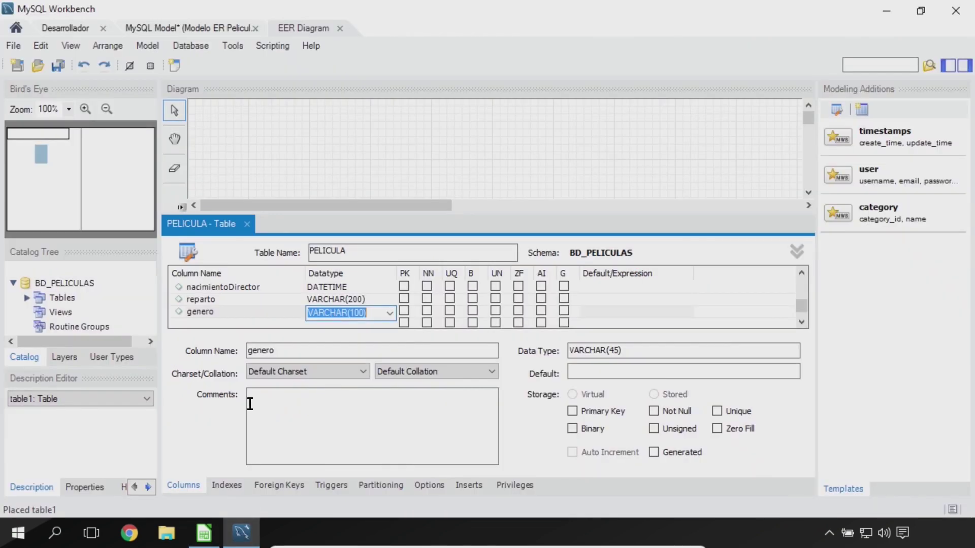
click(223, 325)
click(213, 325)
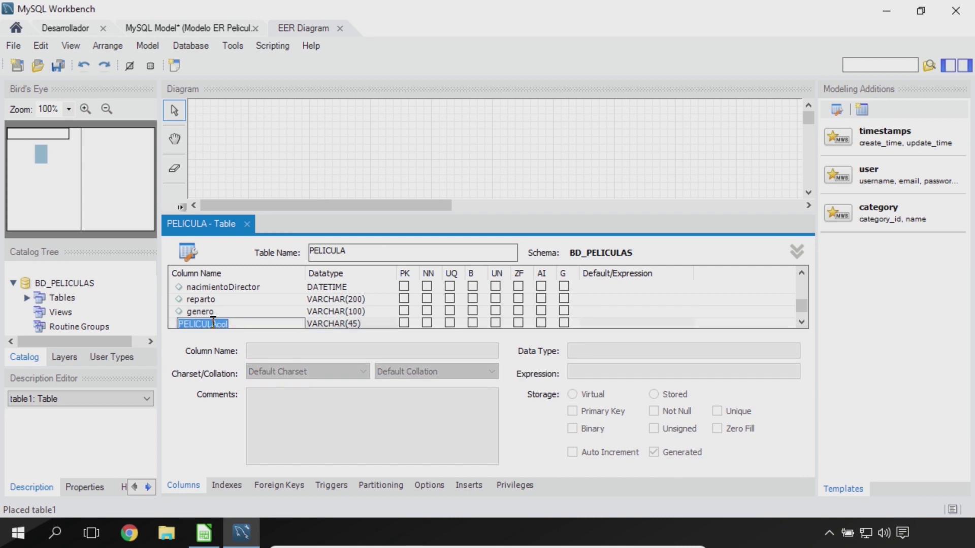
text(calificaion)
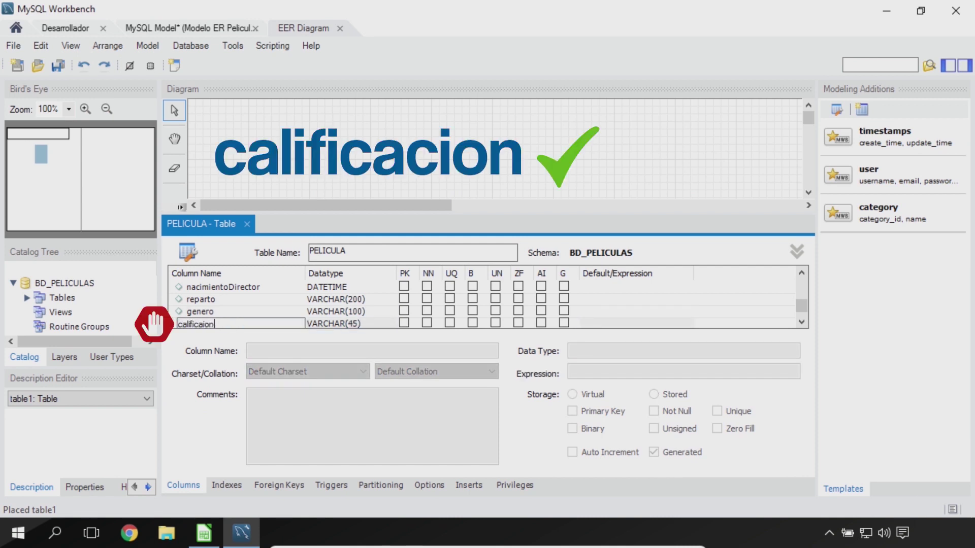
Set the calificaion column's datatype to DECIMAL(2,1).
click(382, 326)
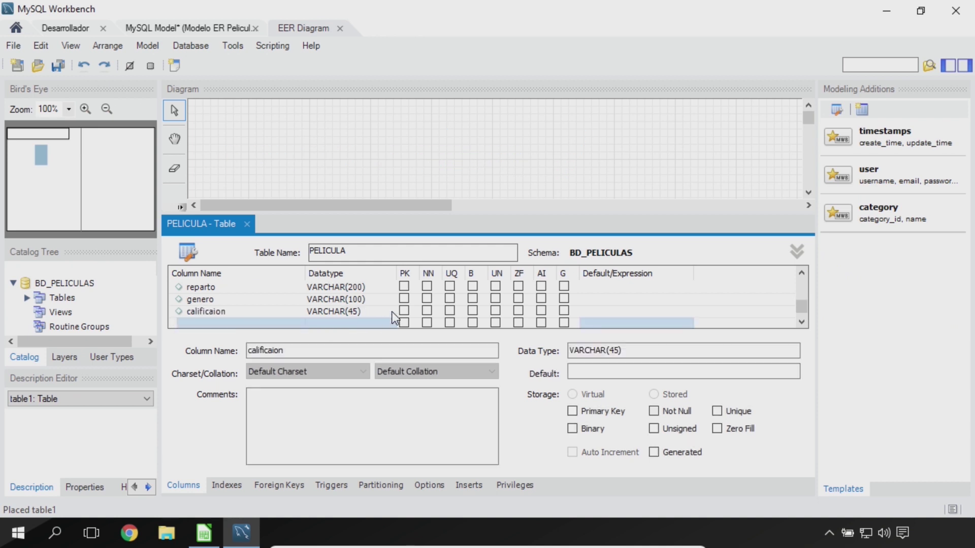
click(393, 313)
click(394, 312)
click(395, 312)
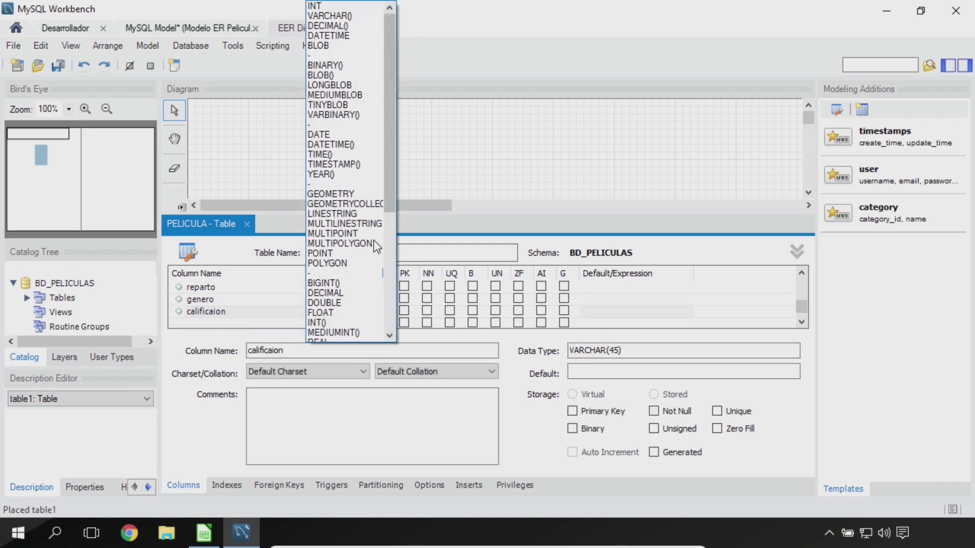
click(327, 26)
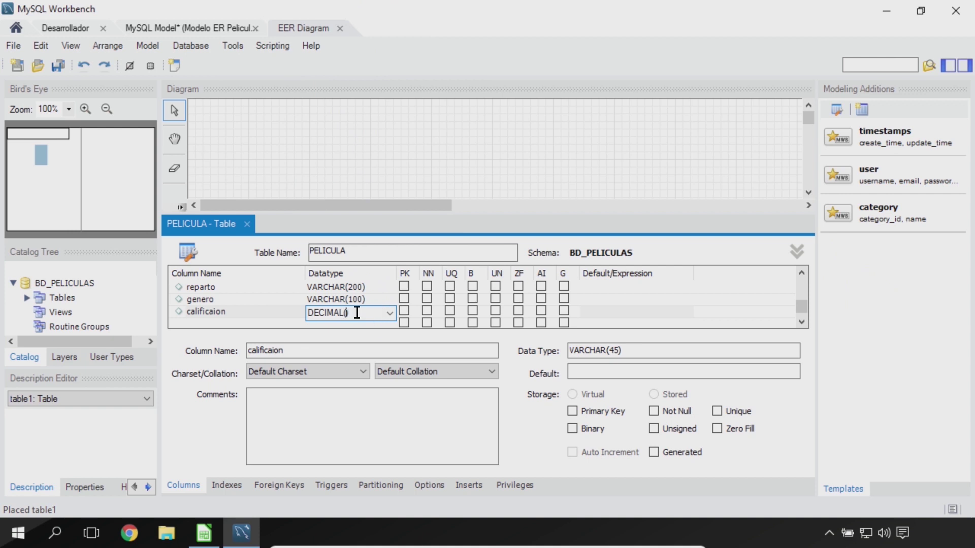
text(2,1)
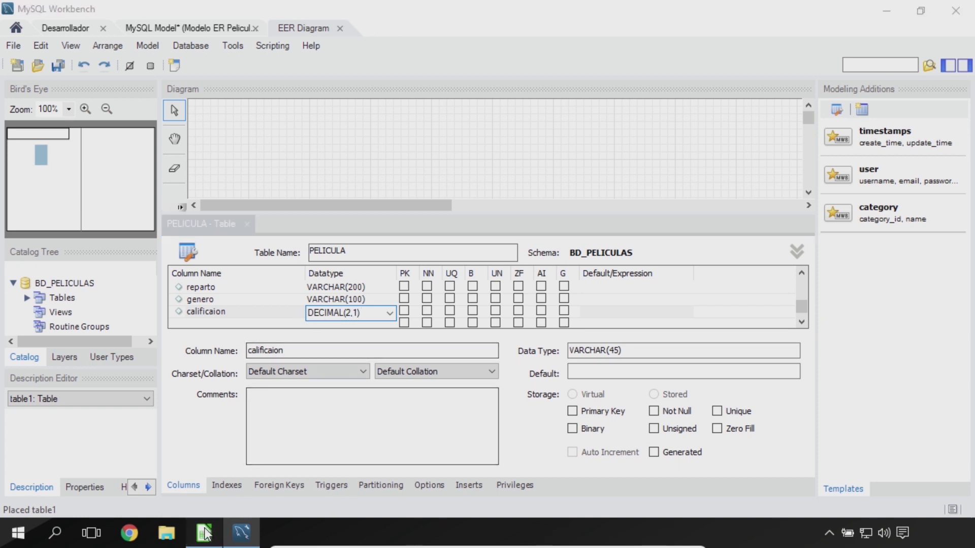
Switch to LibreOffice Calc and enter the example number 999,99 in cell N5 and DECIMAL(5,2) in cell N6.
key(alt+Tab)
click(881, 323)
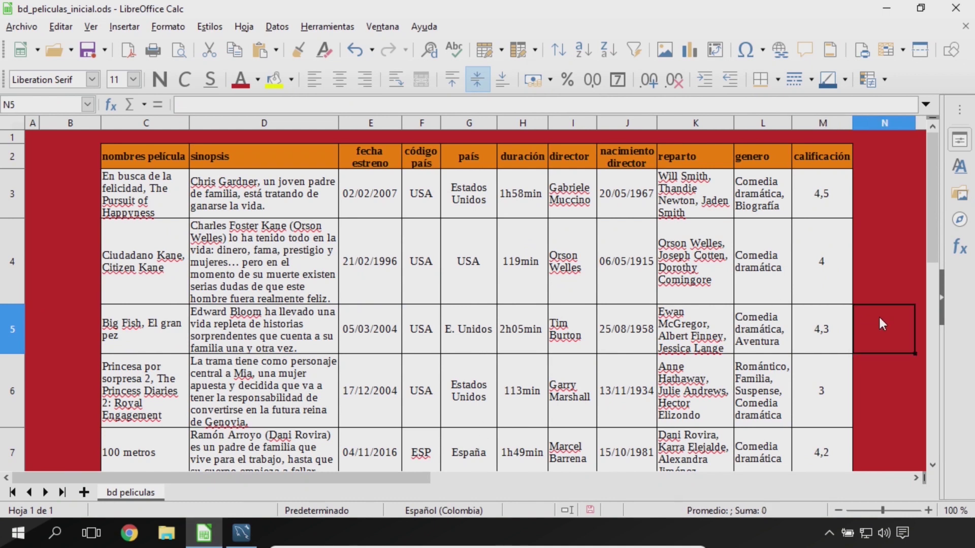
text(999)
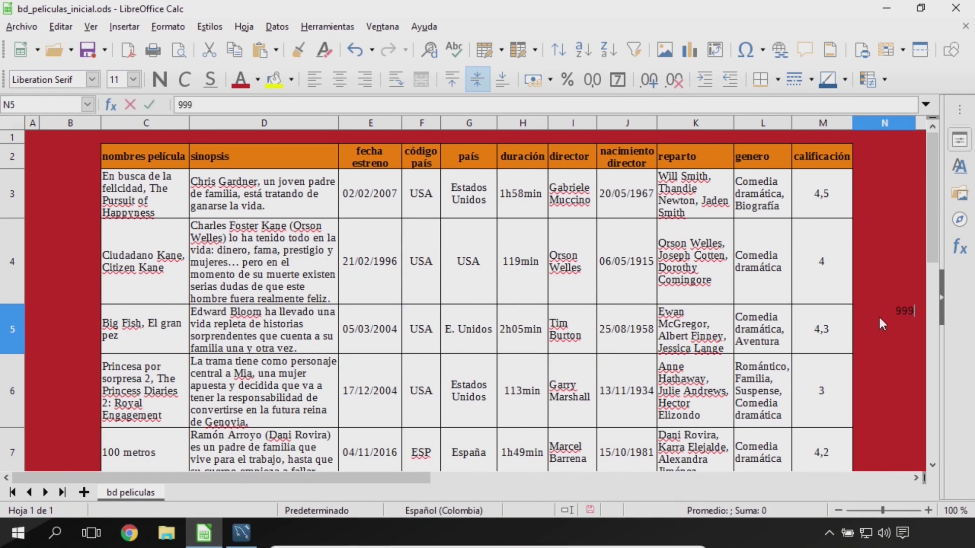
text(,99)
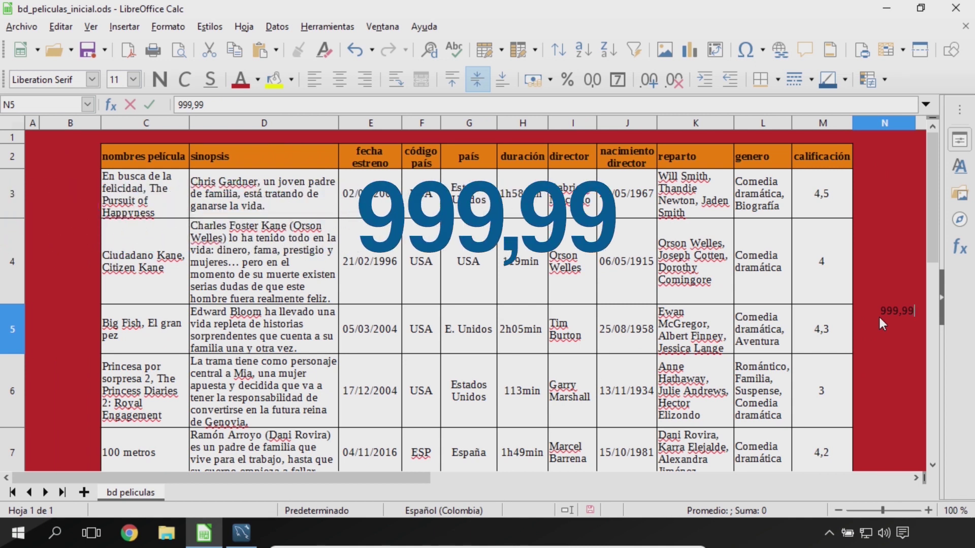
click(884, 377)
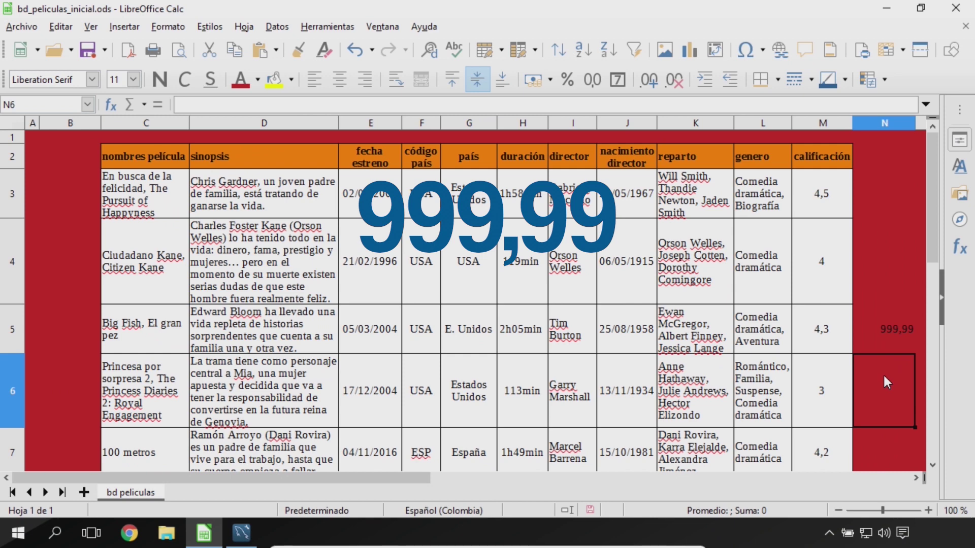
text(DECINA)
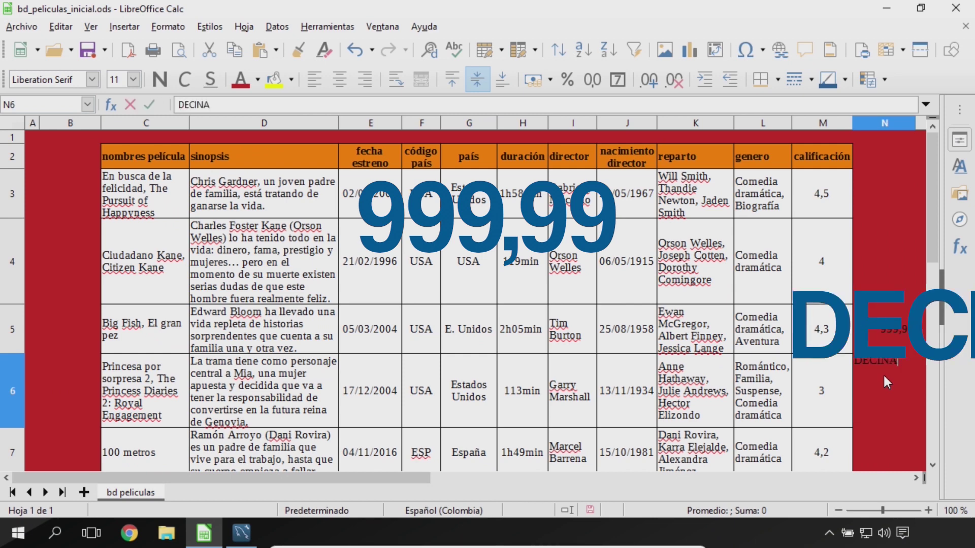
key(BackSpace)
key(BackSpace)
text(MAL()
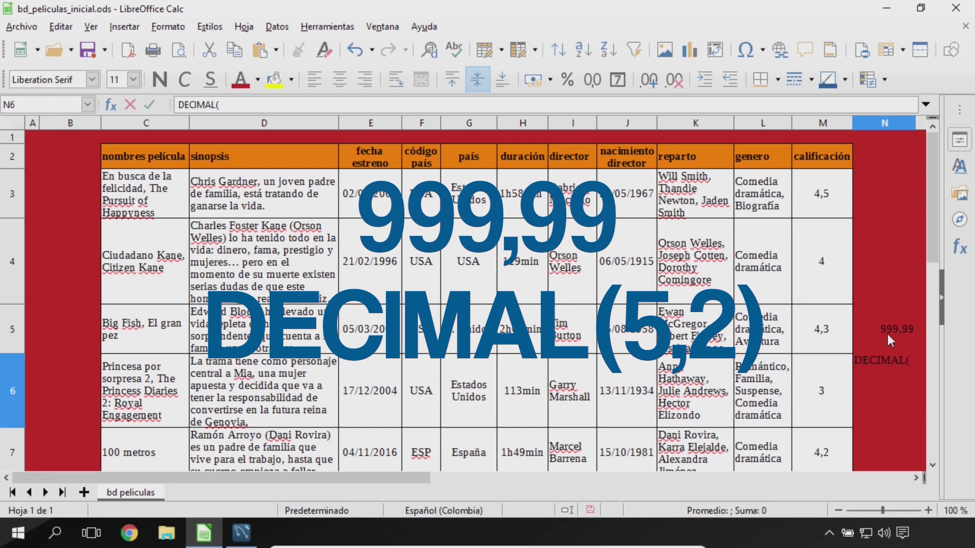
text(5,2))
click(809, 390)
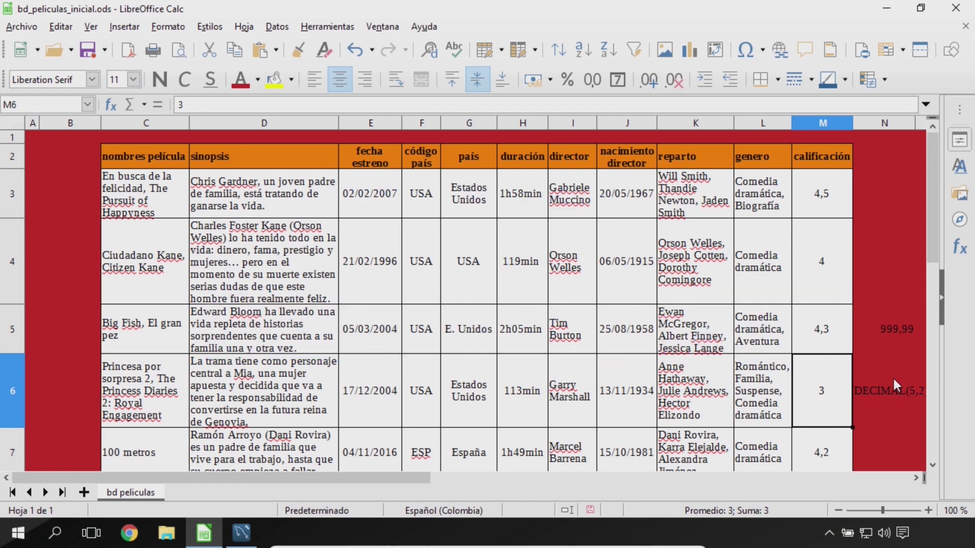
Delete the text and number contents of cells N5 and N6, leaving their formats in place.
click(883, 335)
shift+click(885, 393)
key(BackSpace)
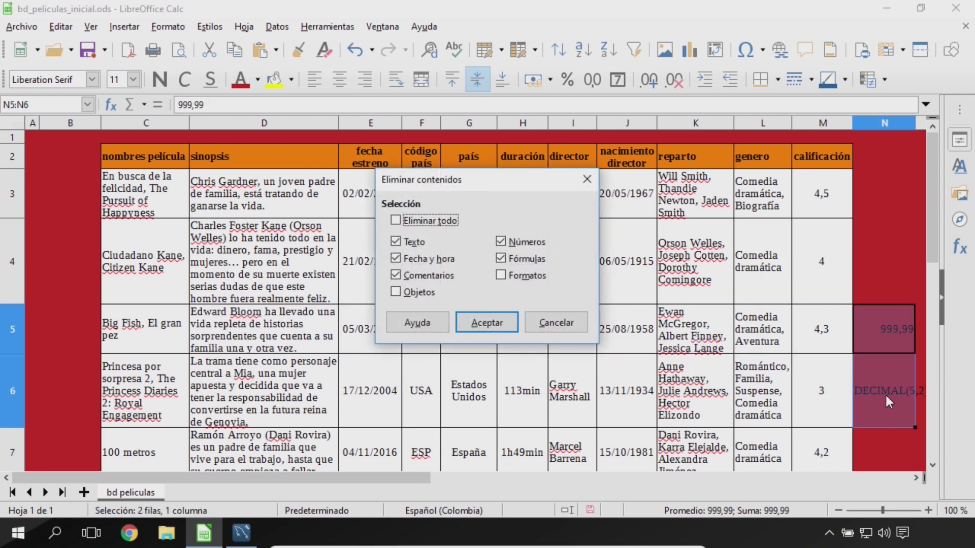
key(Return)
Return to MySQL Workbench, close the PELICULA table editor and move the PELICULA table higher in the diagram.
click(242, 534)
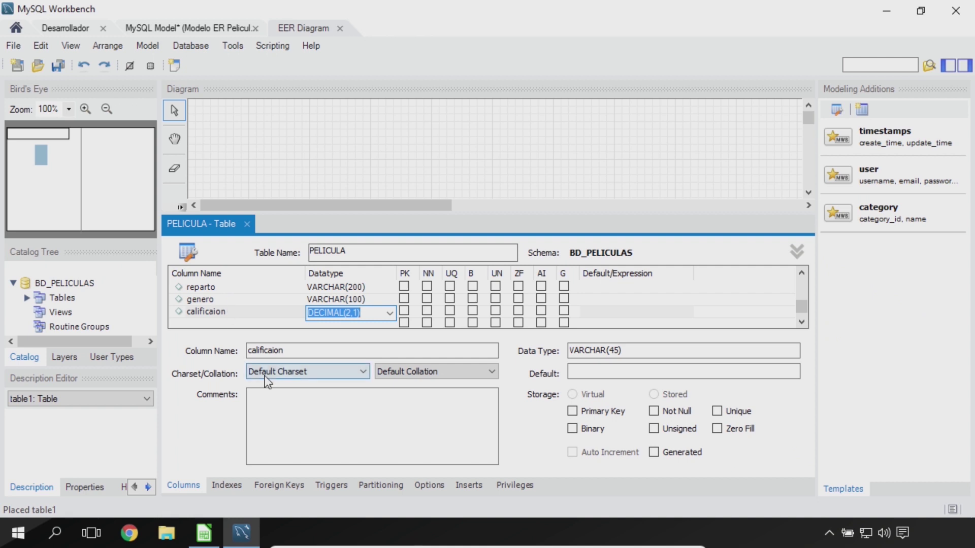
click(247, 230)
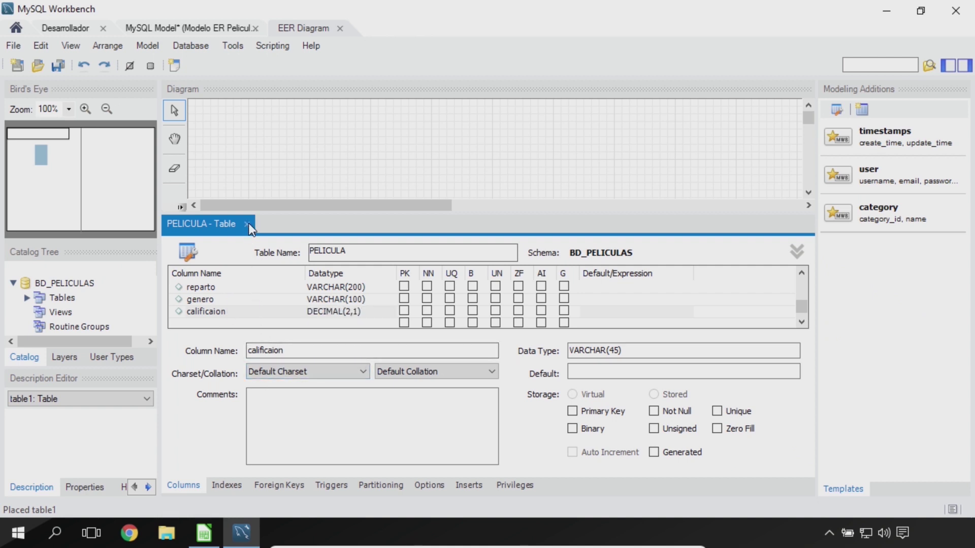
click(247, 224)
drag(530, 288, 527, 204)
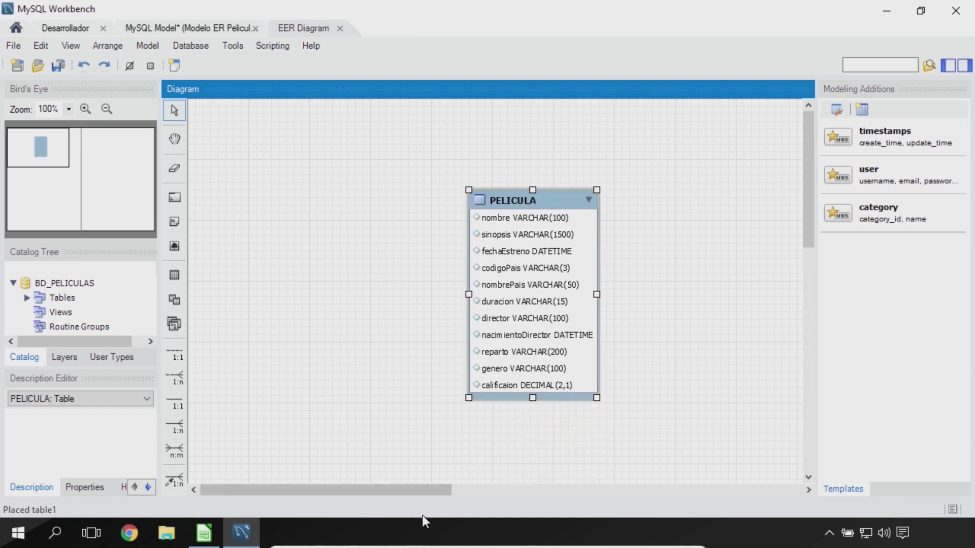